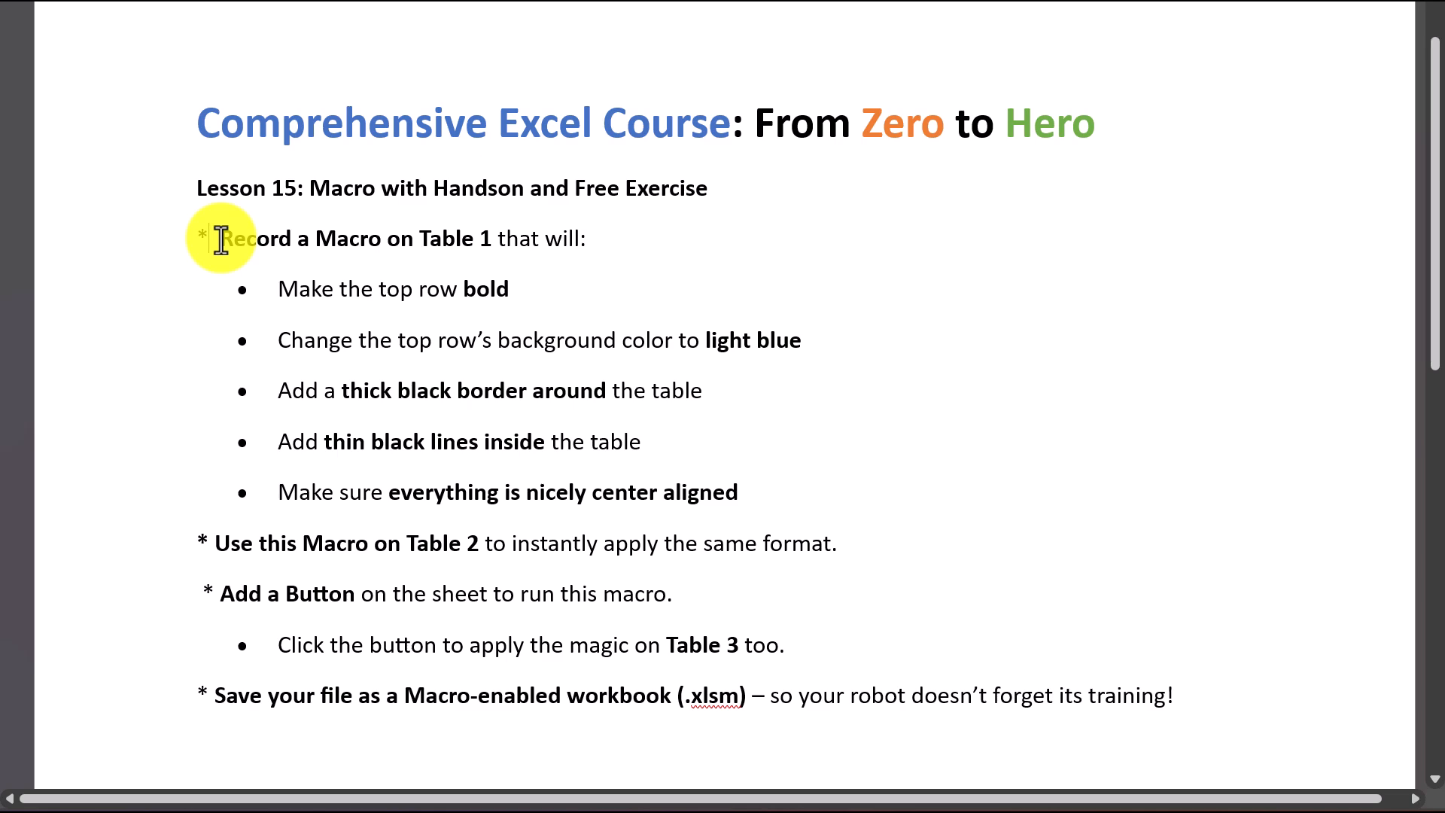
Step: Review the macro exercise instructions in the Word document and compare them with the tables in the Excel workbook
{"action": "left_click", "coordinate": [474, 811]}
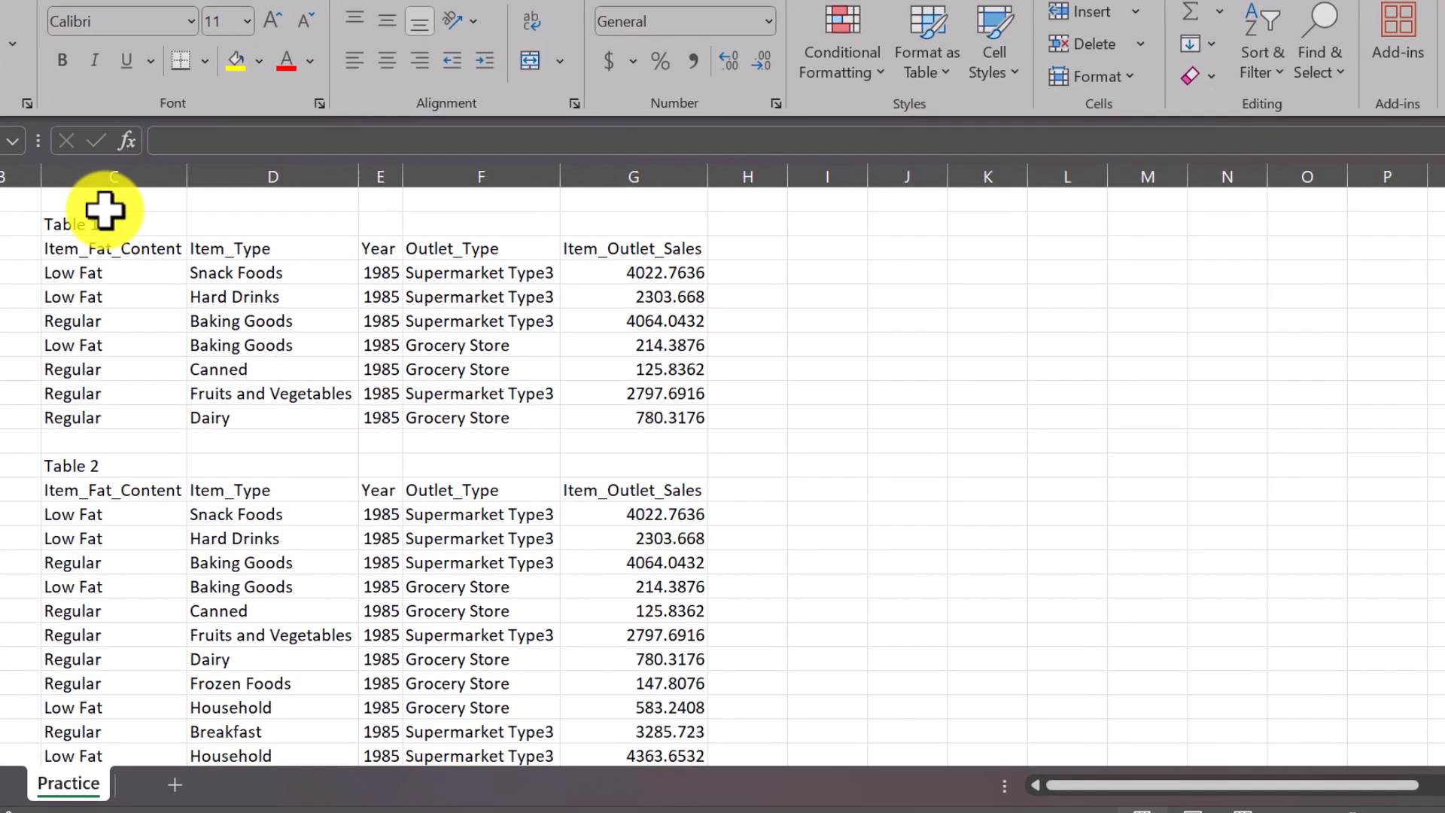
{"action": "key", "text": "alt+Tab"}
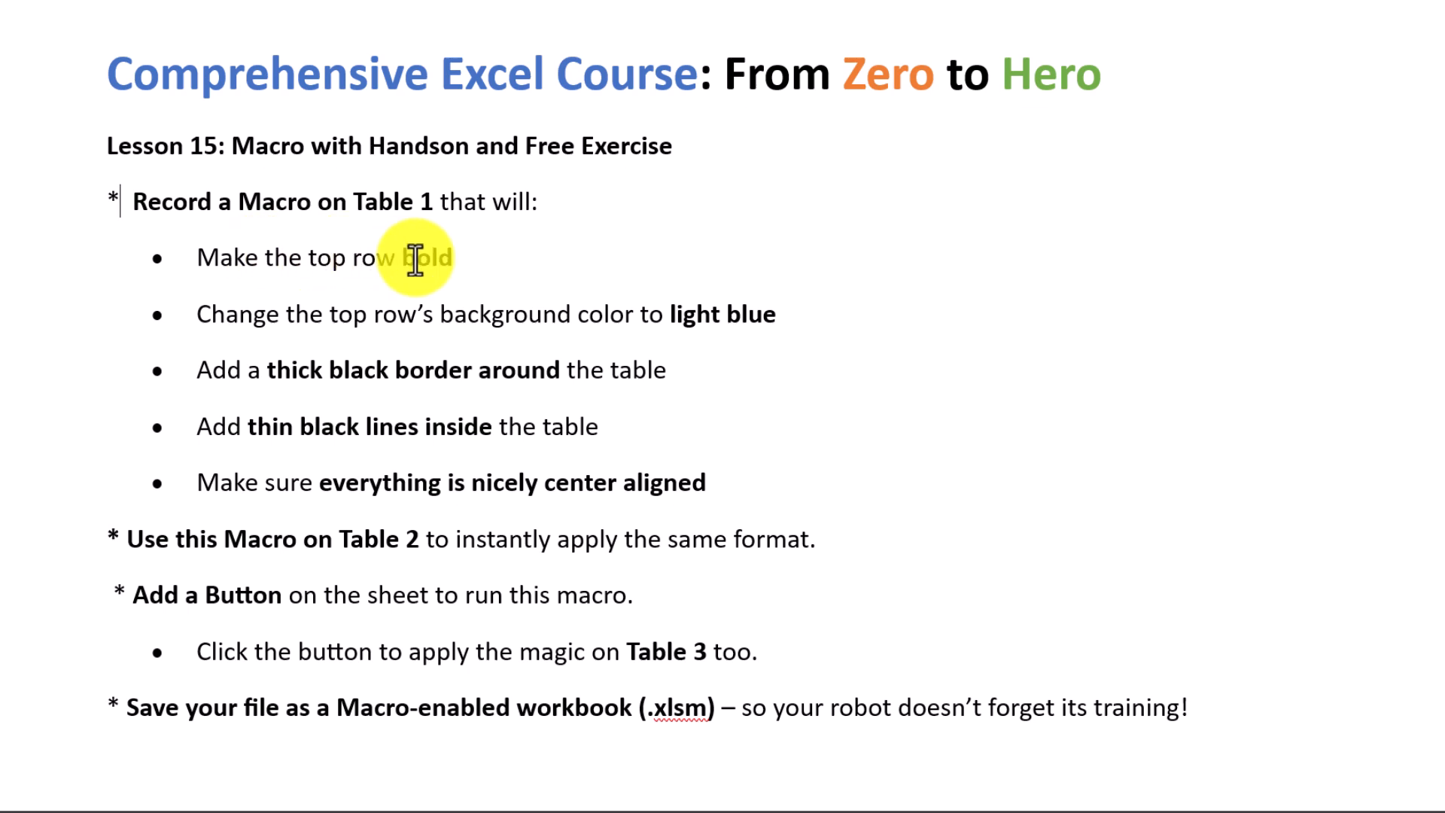
{"action": "key", "text": "alt+Tab"}
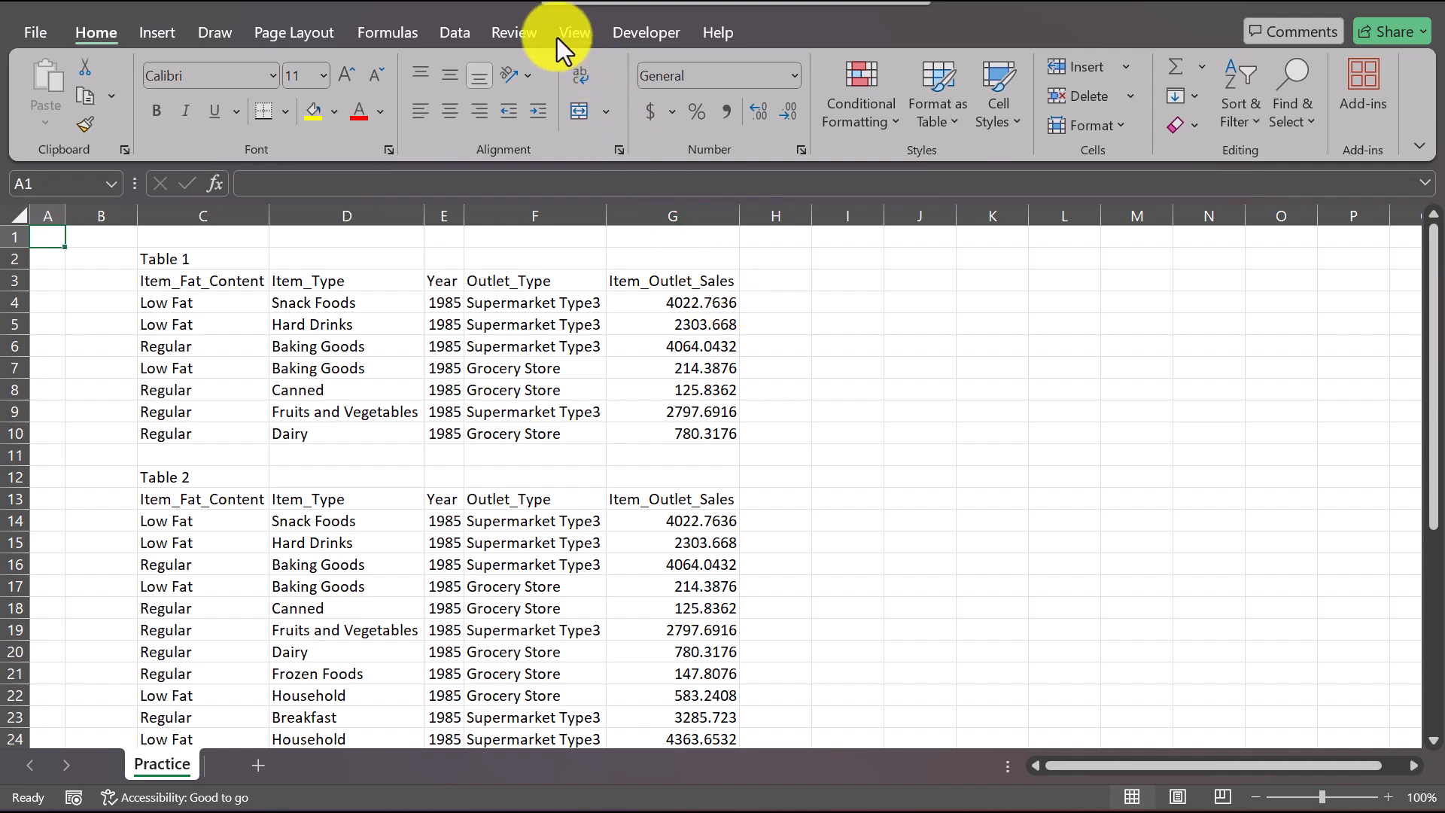
Step: Examine the available macro commands for viewing, recording and using relative references
{"action": "left_click", "coordinate": [566, 34]}
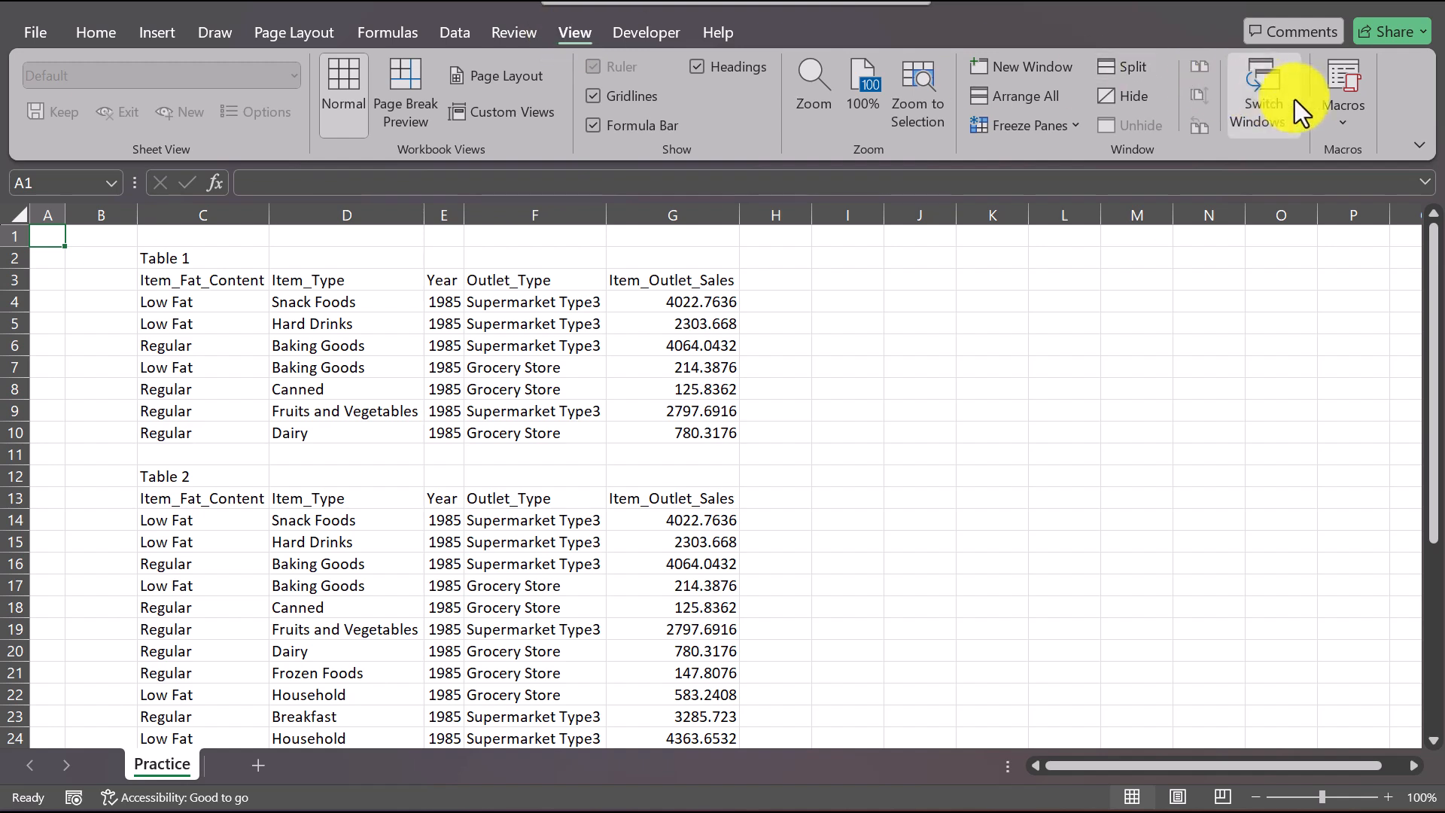
{"action": "left_click", "coordinate": [1352, 110]}
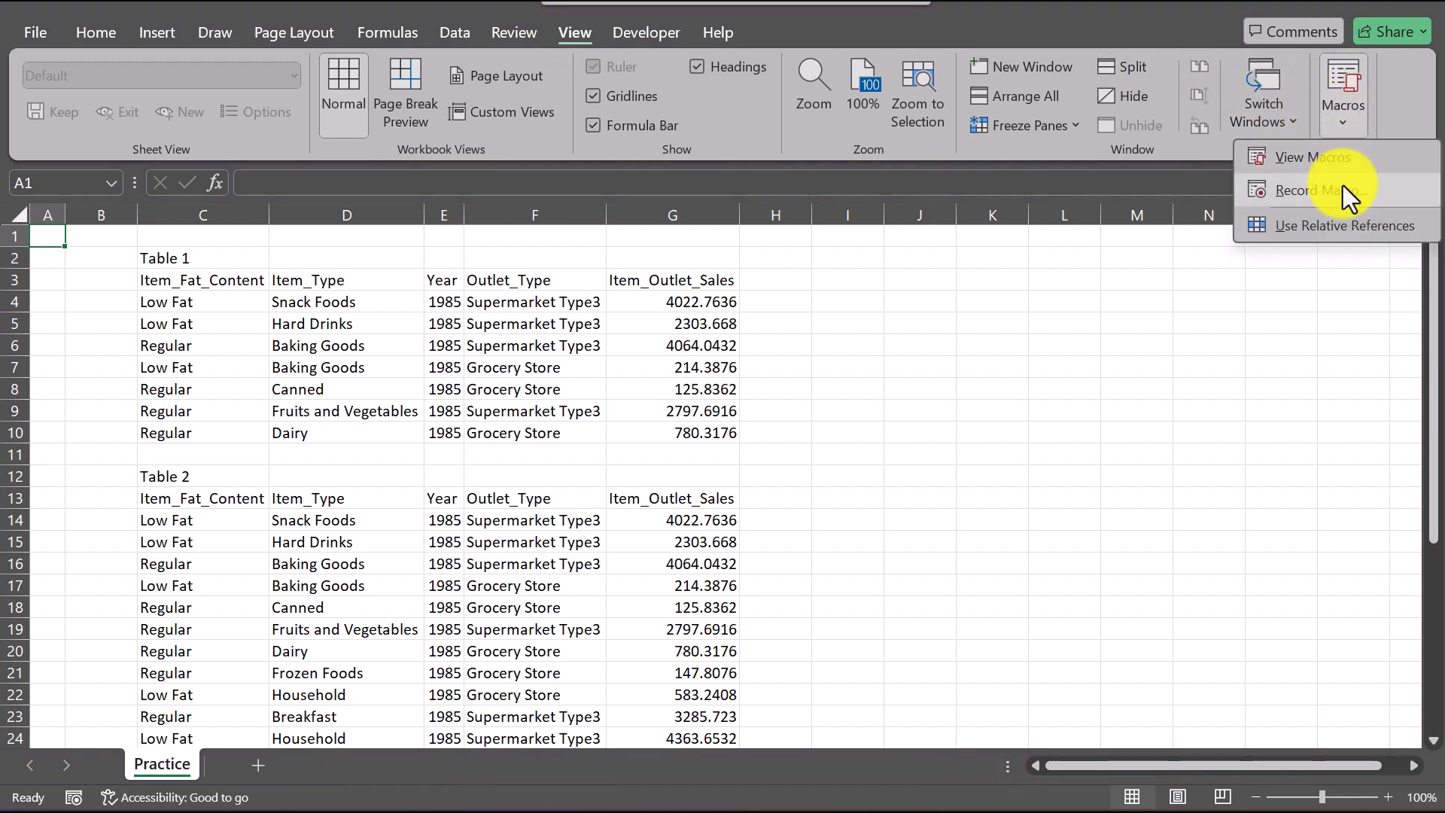
{"action": "left_click", "coordinate": [1397, 95]}
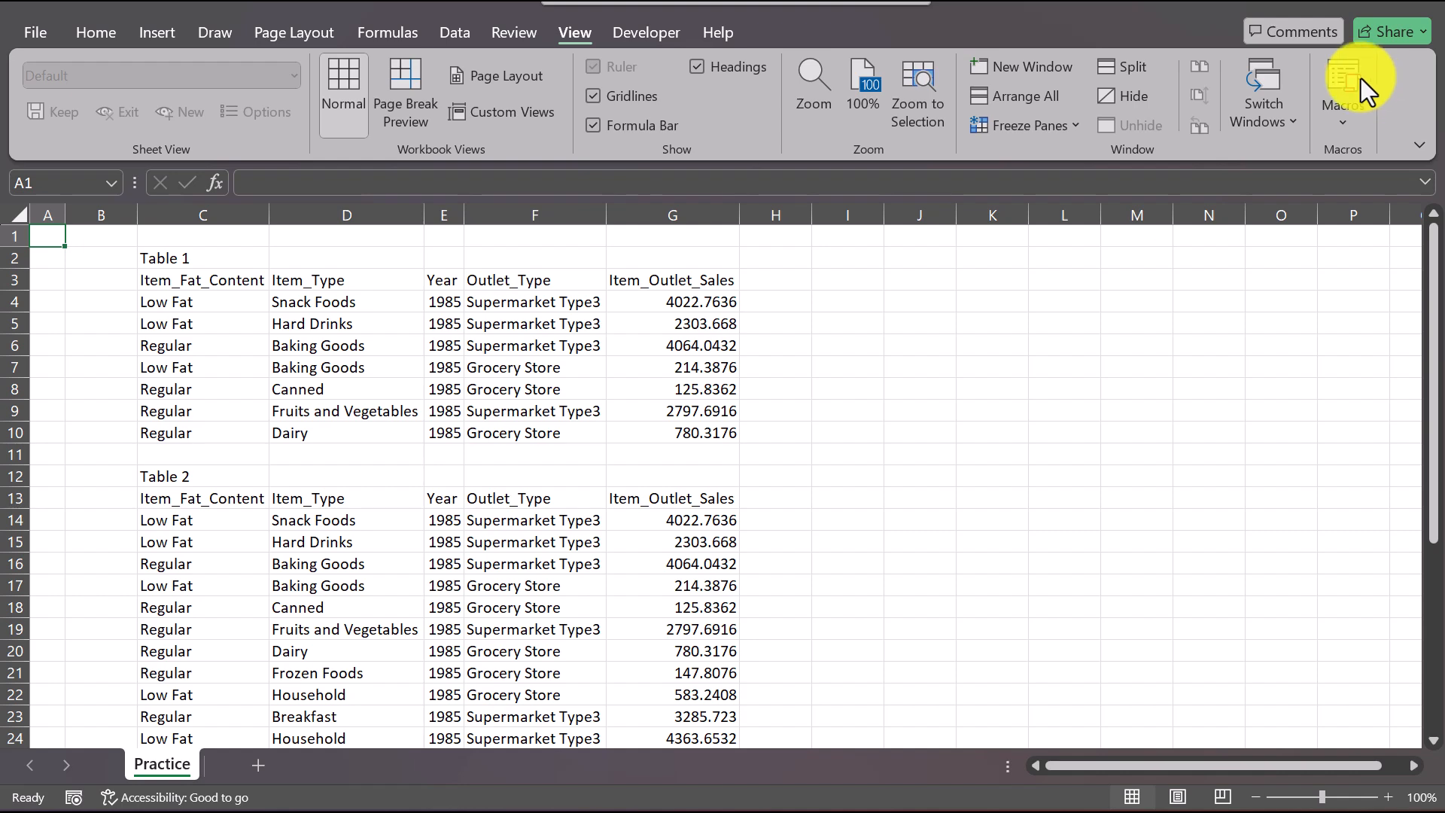
Step: Check that the Developer tab is enabled in the ribbon customization, and view the workbook's list of macros
{"action": "left_click", "coordinate": [651, 30]}
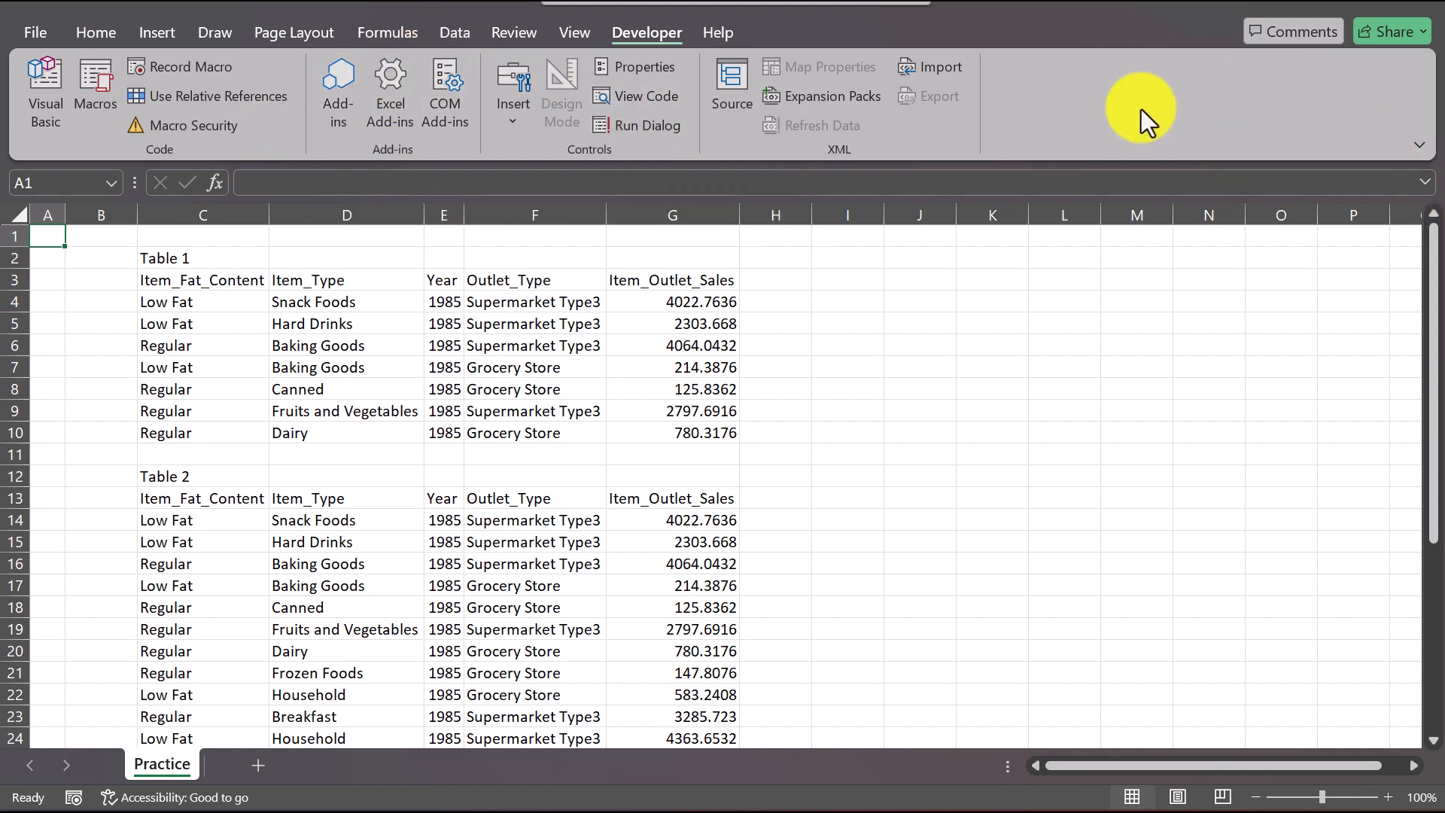
{"action": "right_click", "coordinate": [1357, 99]}
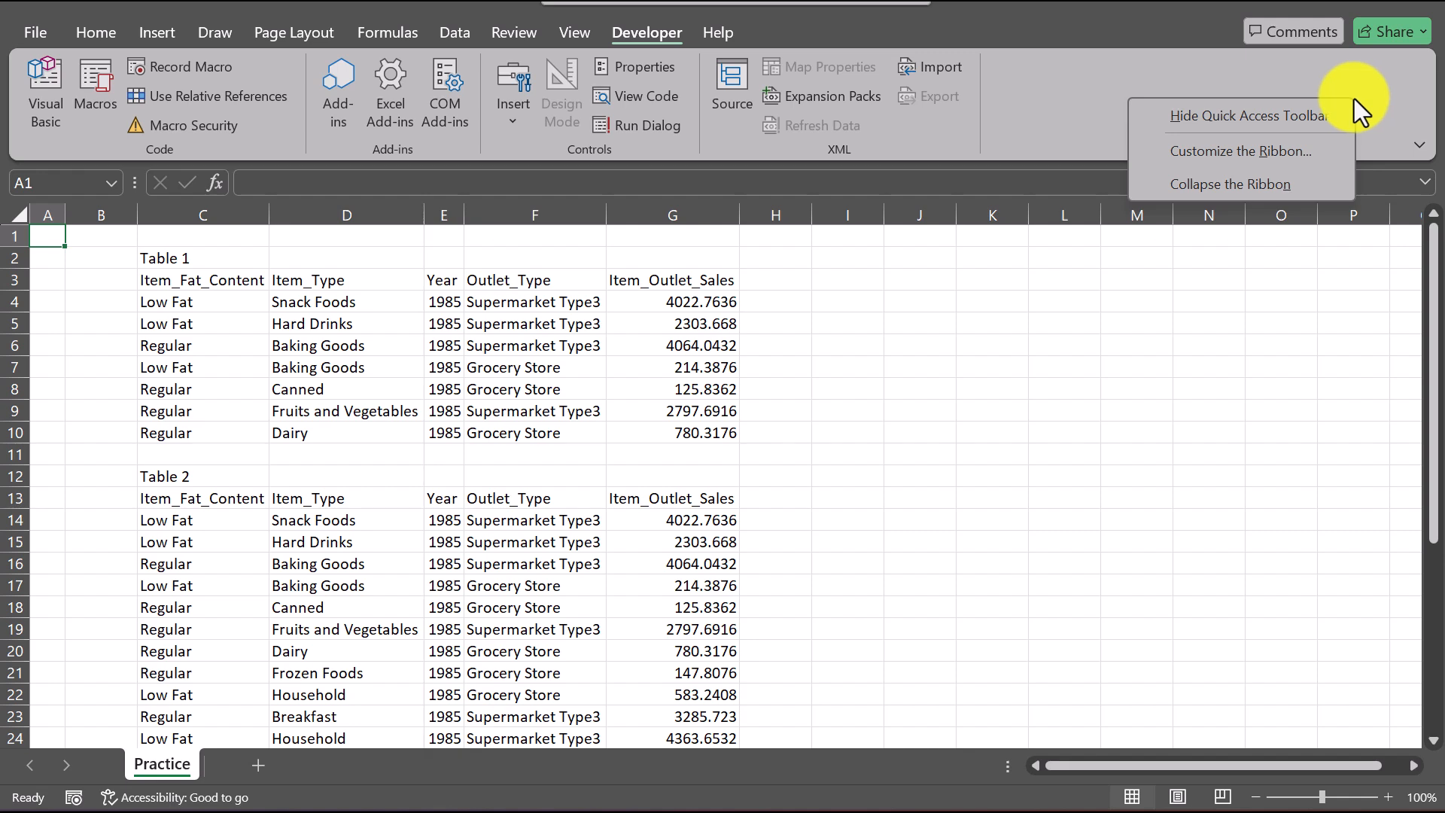
{"action": "left_click", "coordinate": [1276, 145]}
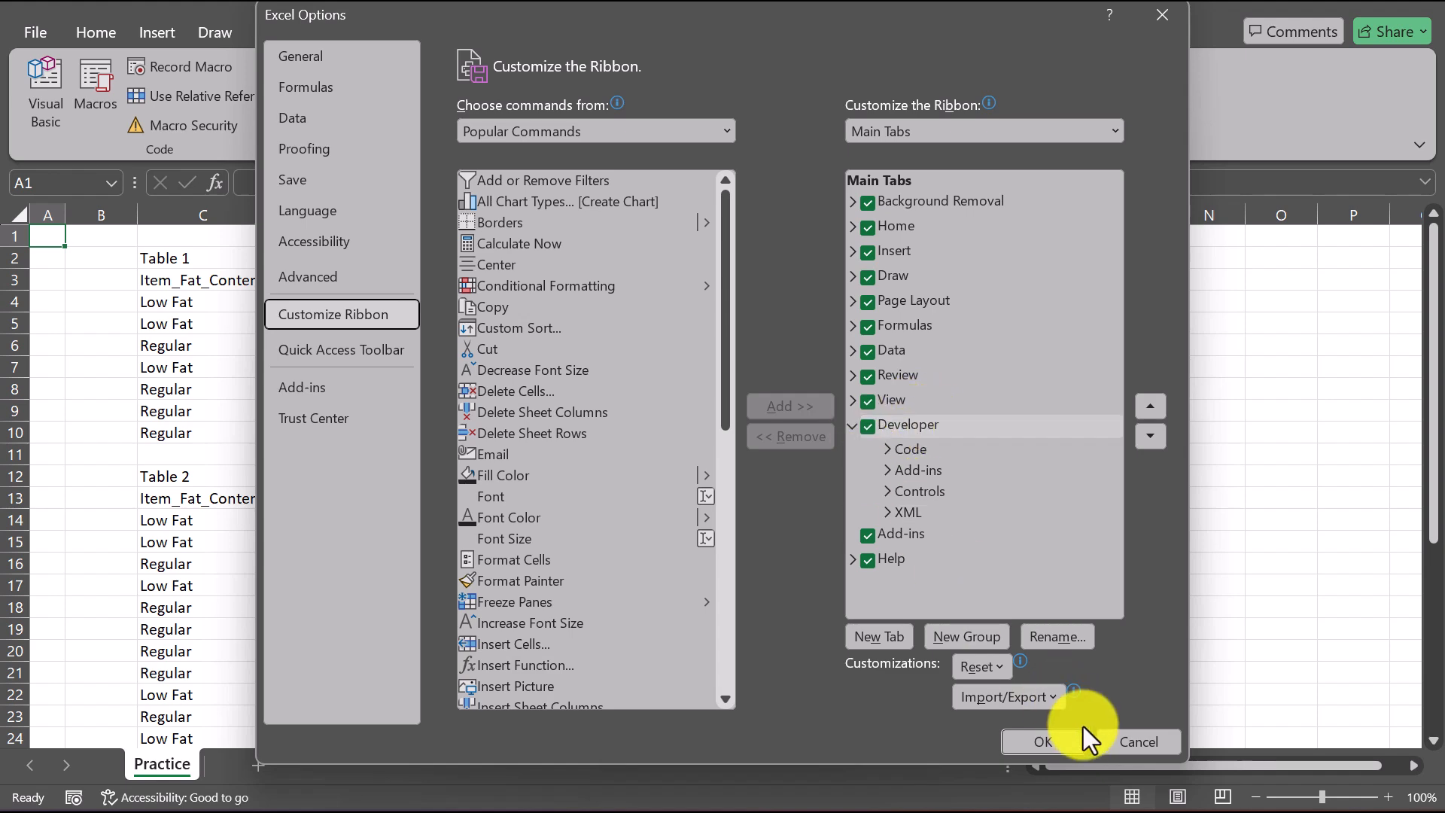
{"action": "left_click", "coordinate": [1064, 743]}
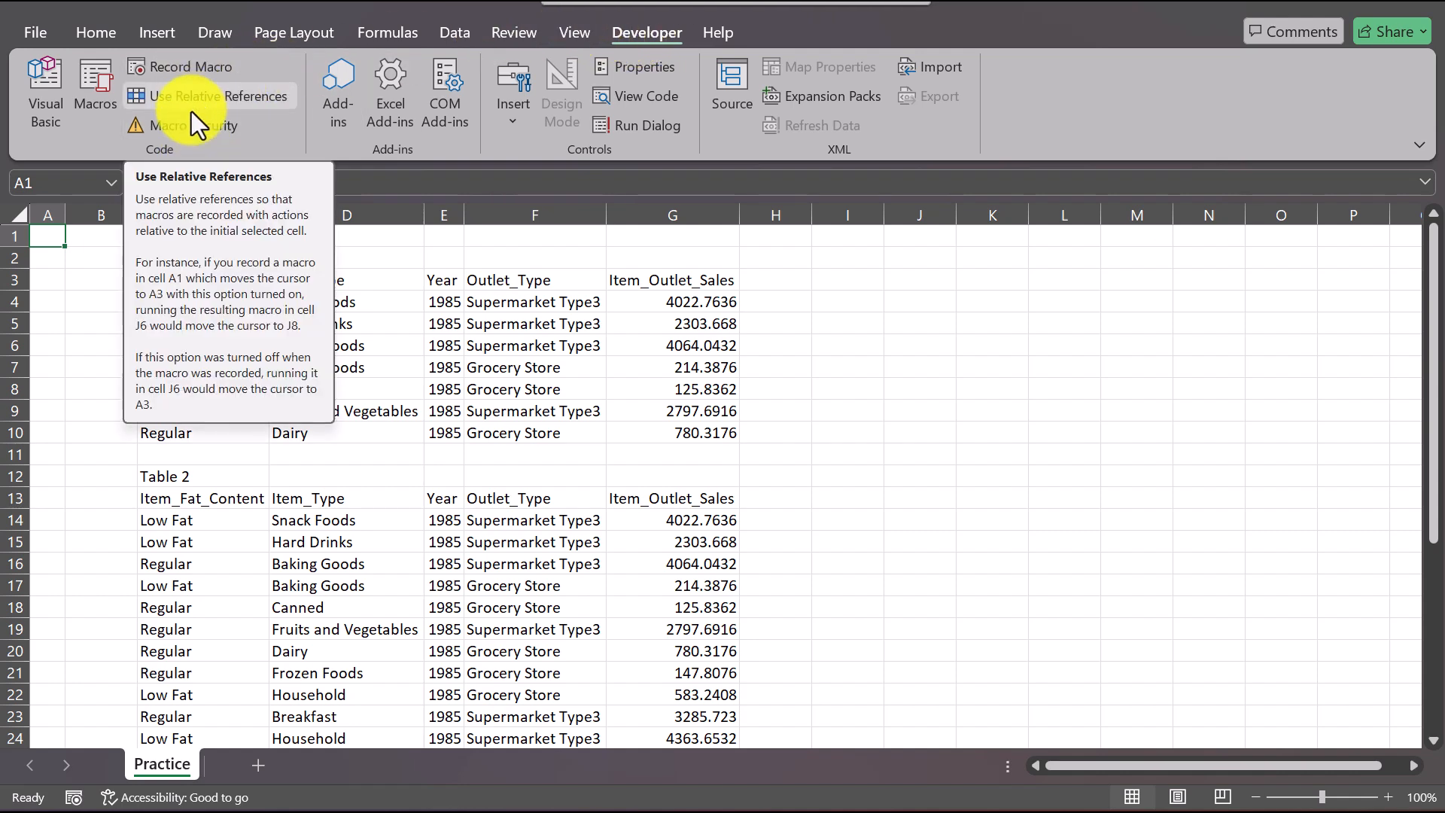
{"action": "left_click", "coordinate": [81, 98]}
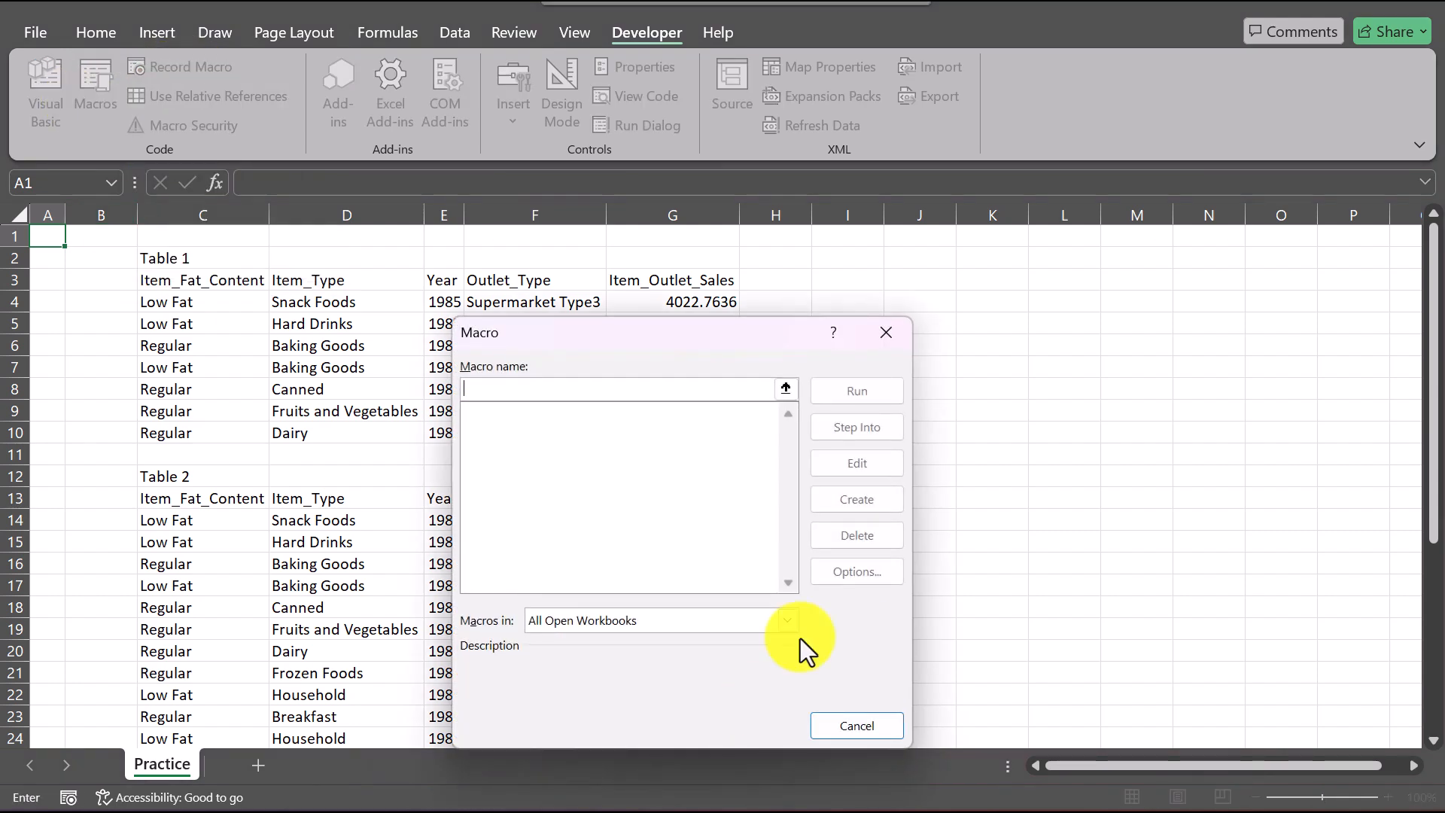
{"action": "left_click", "coordinate": [855, 721]}
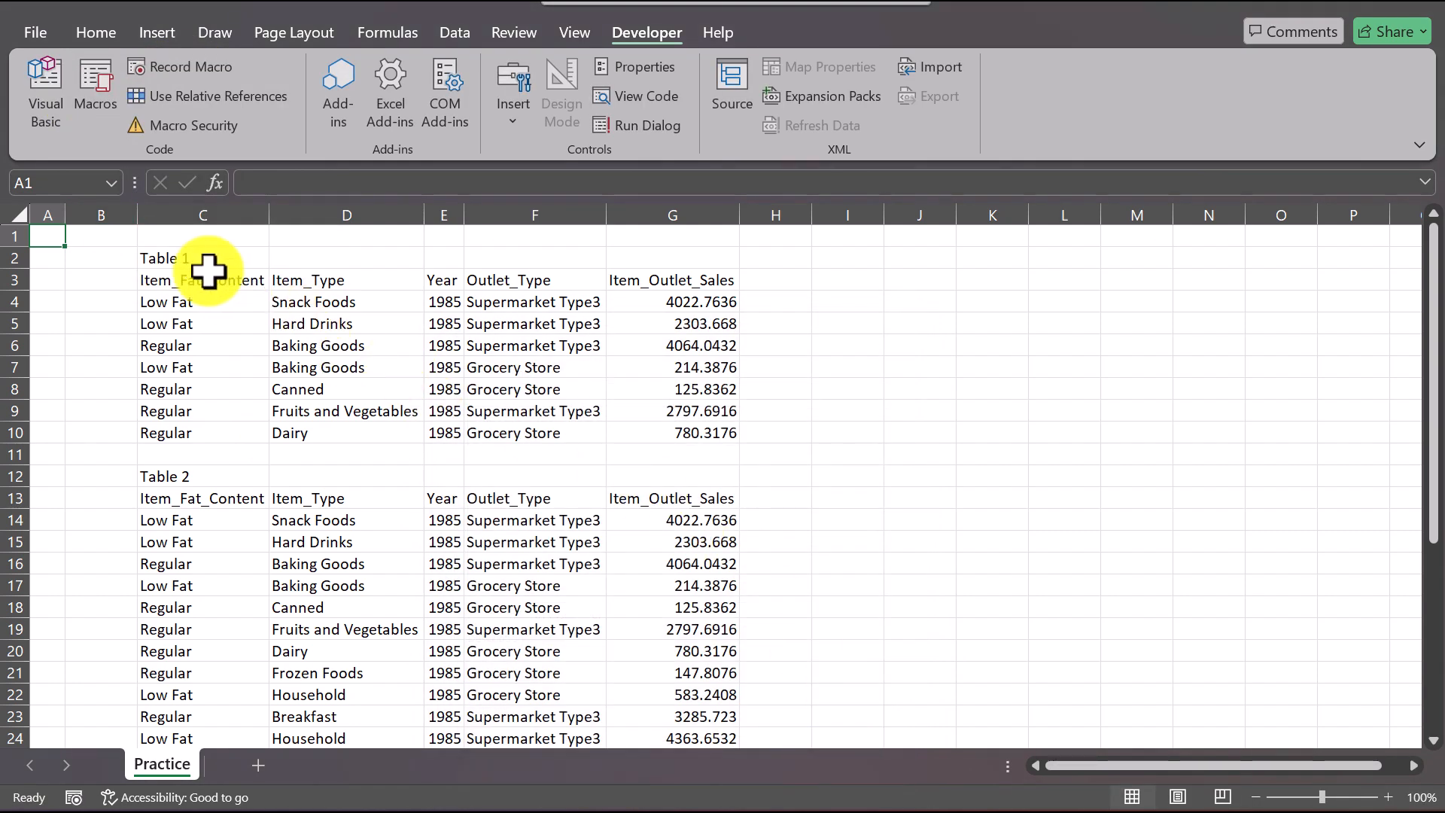
Step: From cell C3, enable relative references and start recording Macro1 with the shortcut Ctrl+Shift+S, stored in This Workbook
{"action": "left_click", "coordinate": [162, 281]}
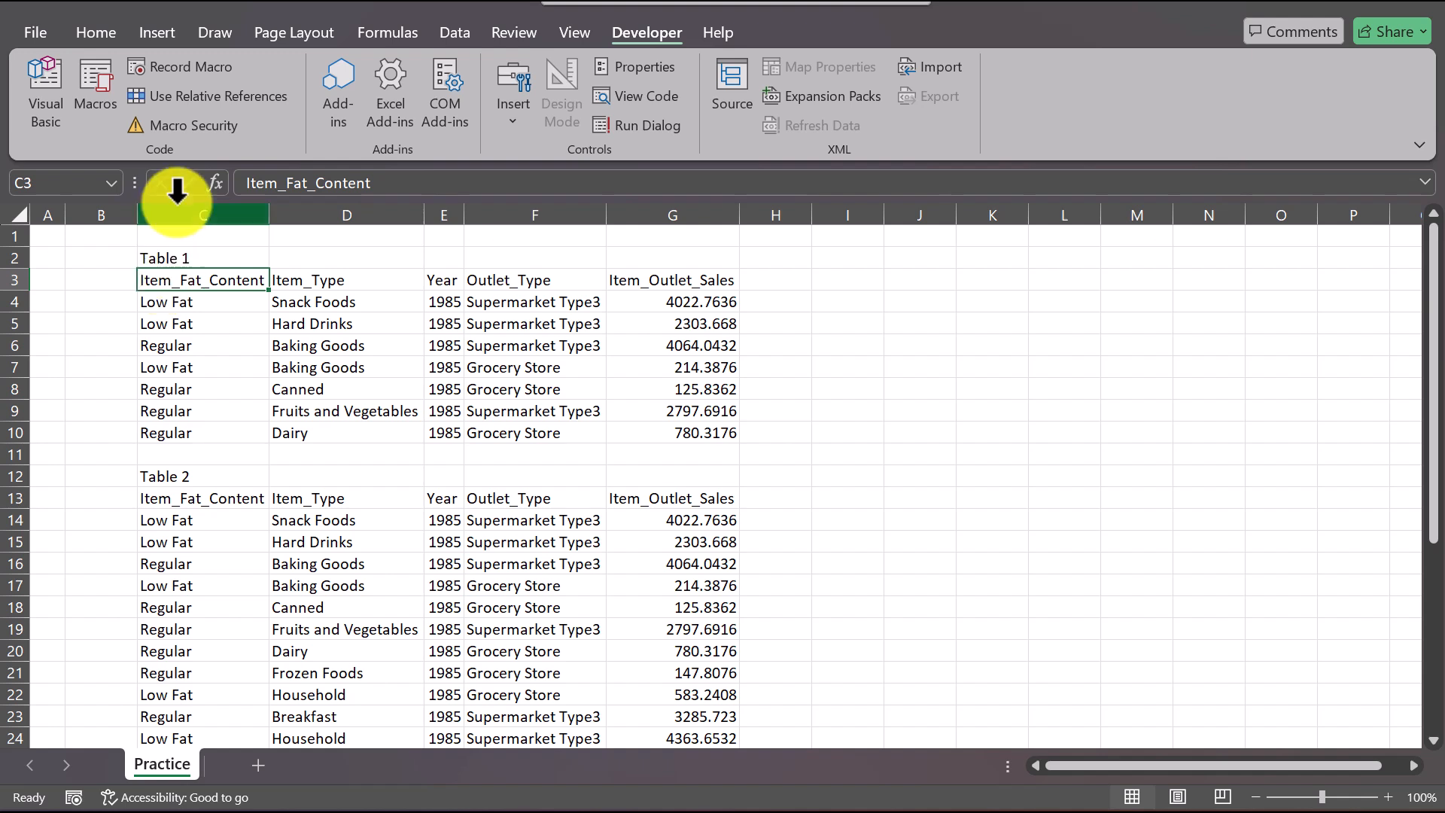
{"action": "left_click", "coordinate": [189, 96]}
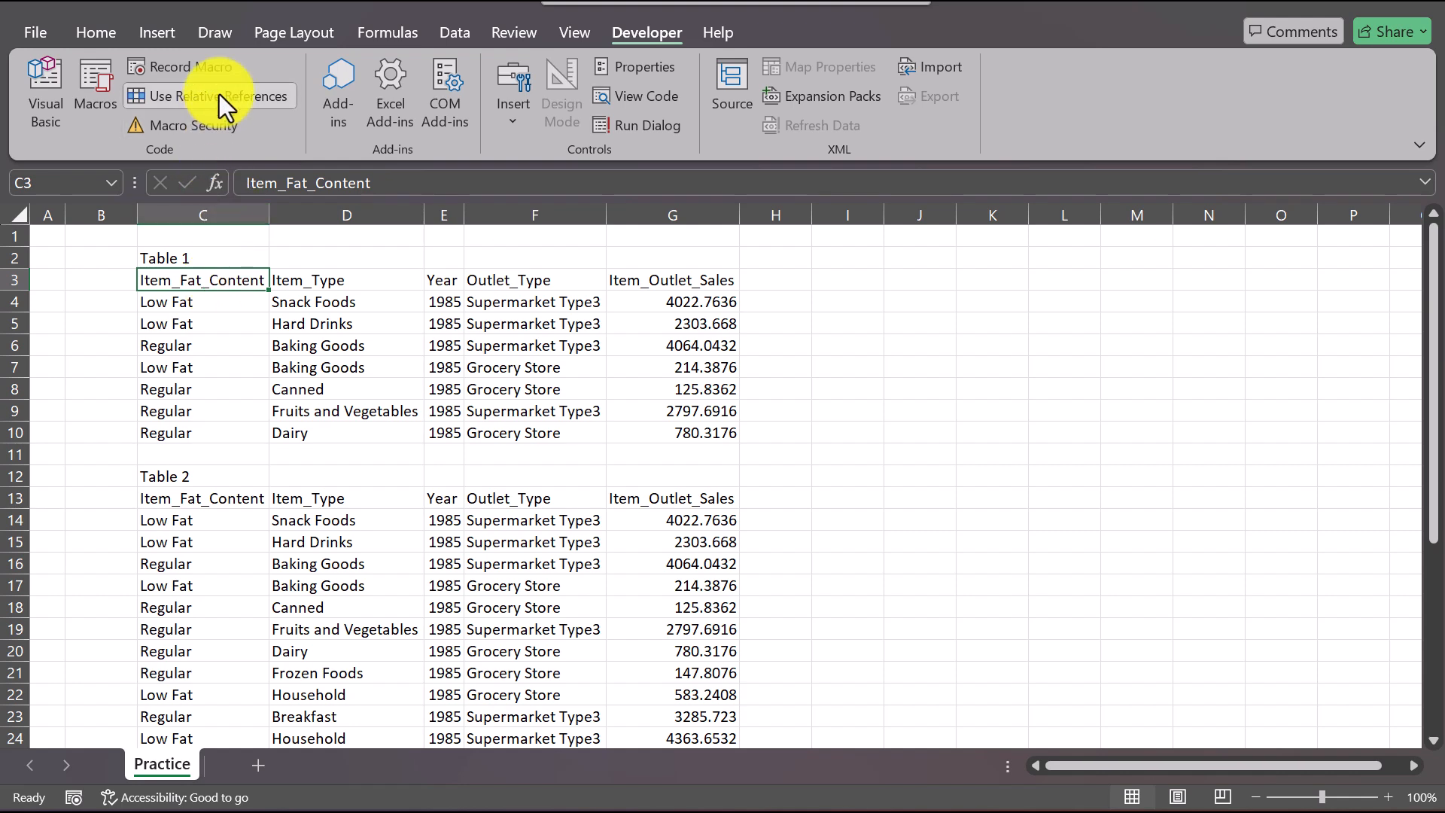
{"action": "left_click", "coordinate": [201, 69]}
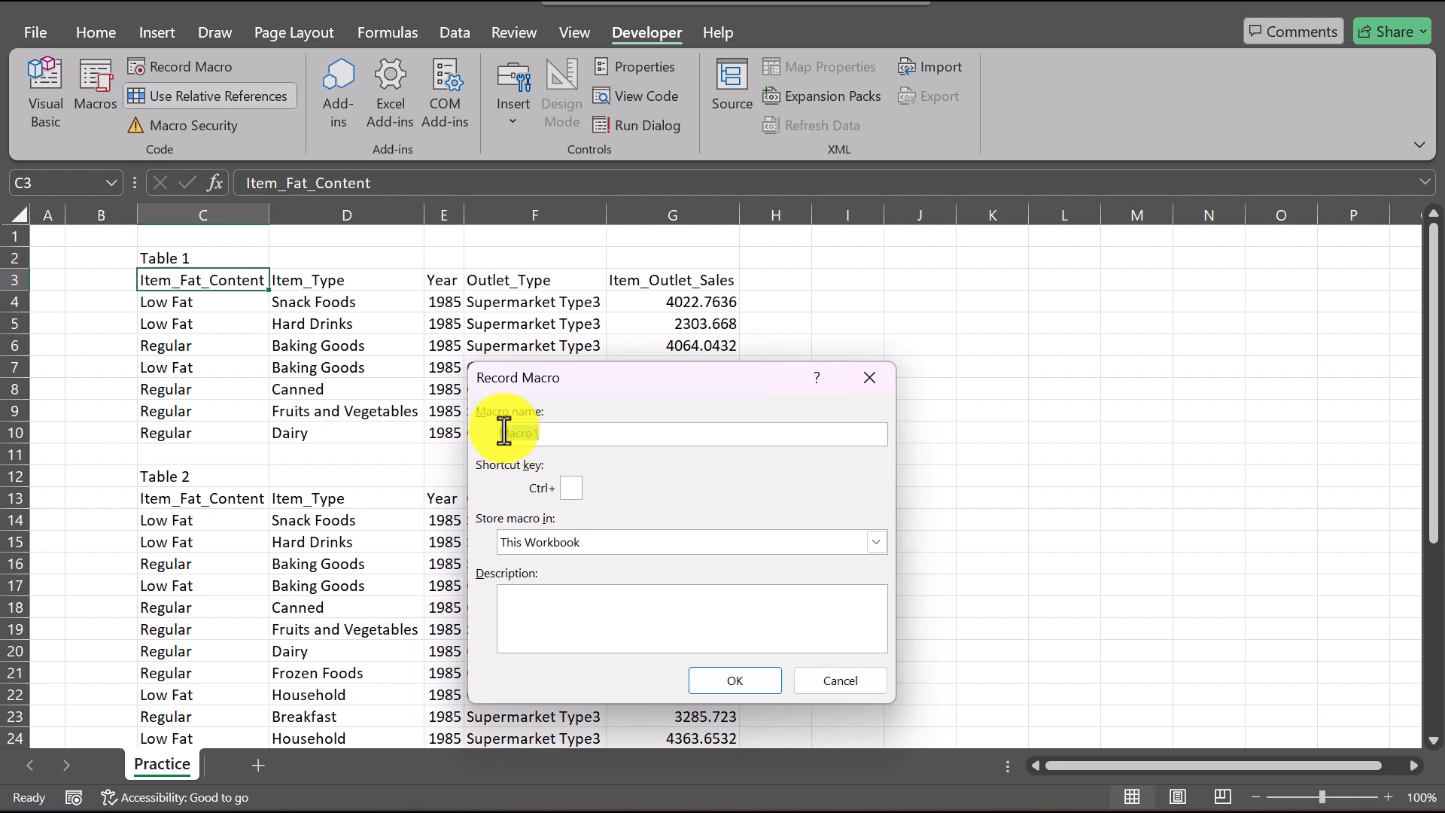
{"action": "left_click", "coordinate": [568, 486]}
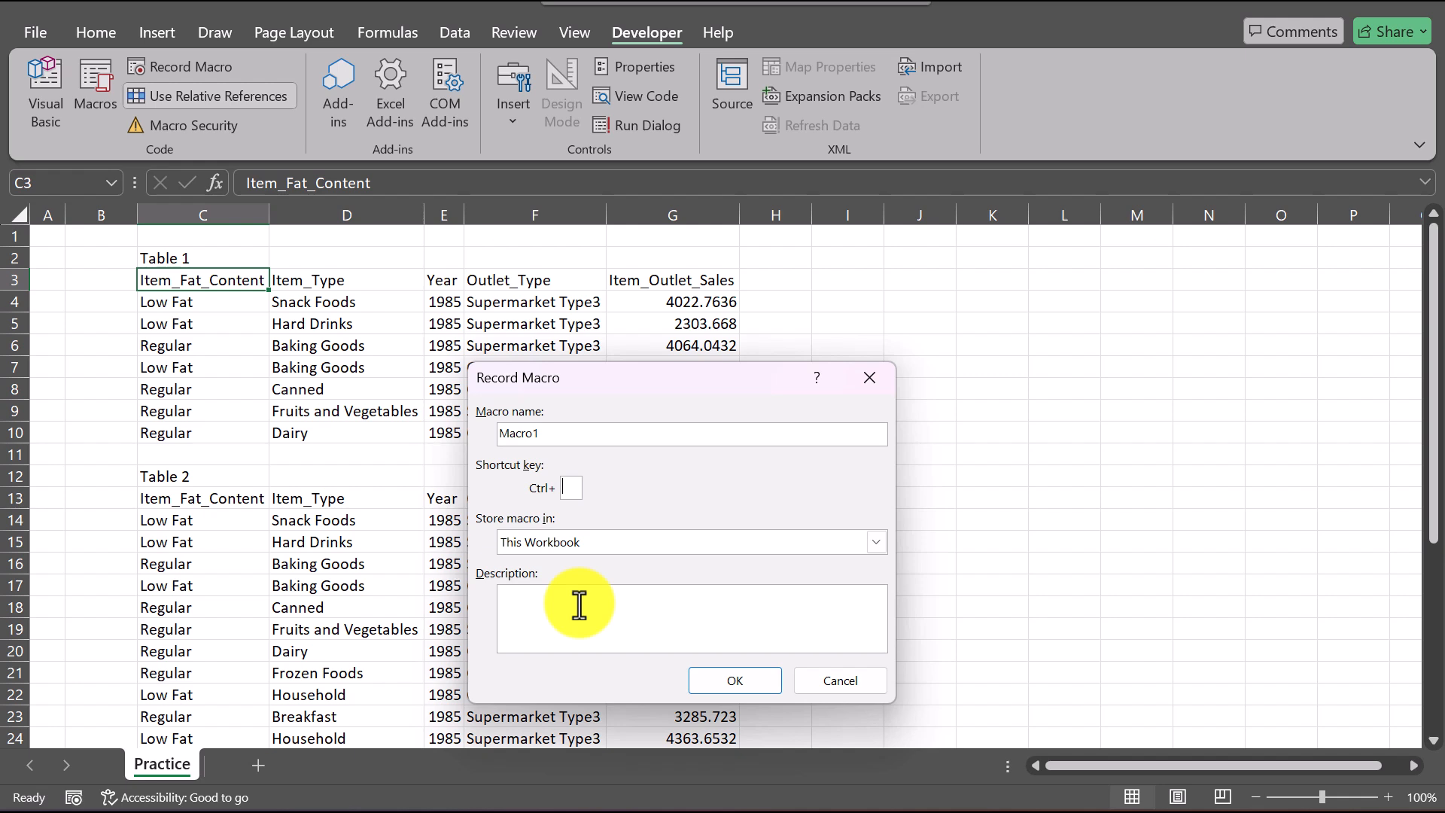
{"action": "left_click", "coordinate": [564, 490]}
{"action": "type", "text": "S"}
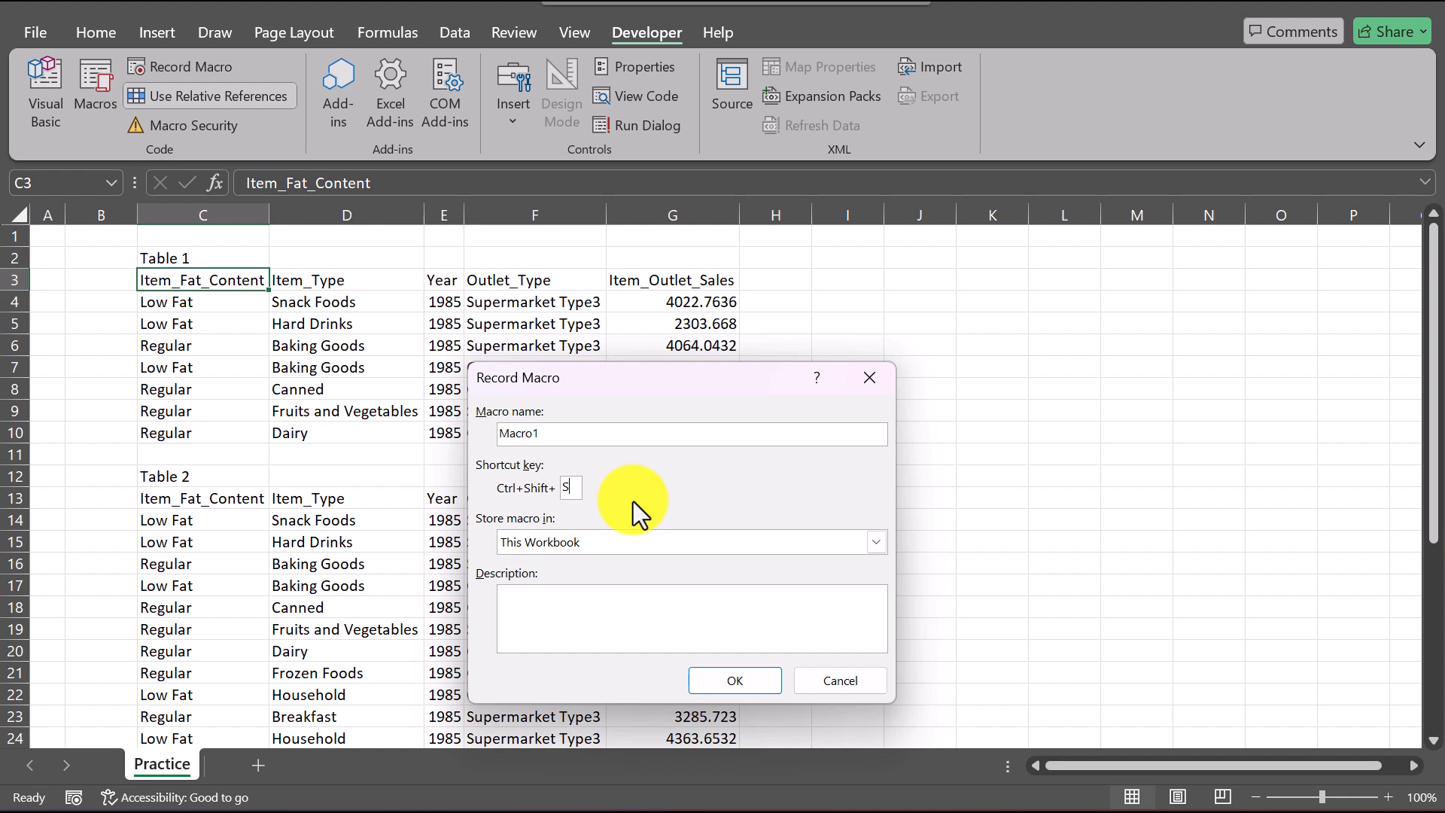
{"action": "left_click", "coordinate": [741, 679]}
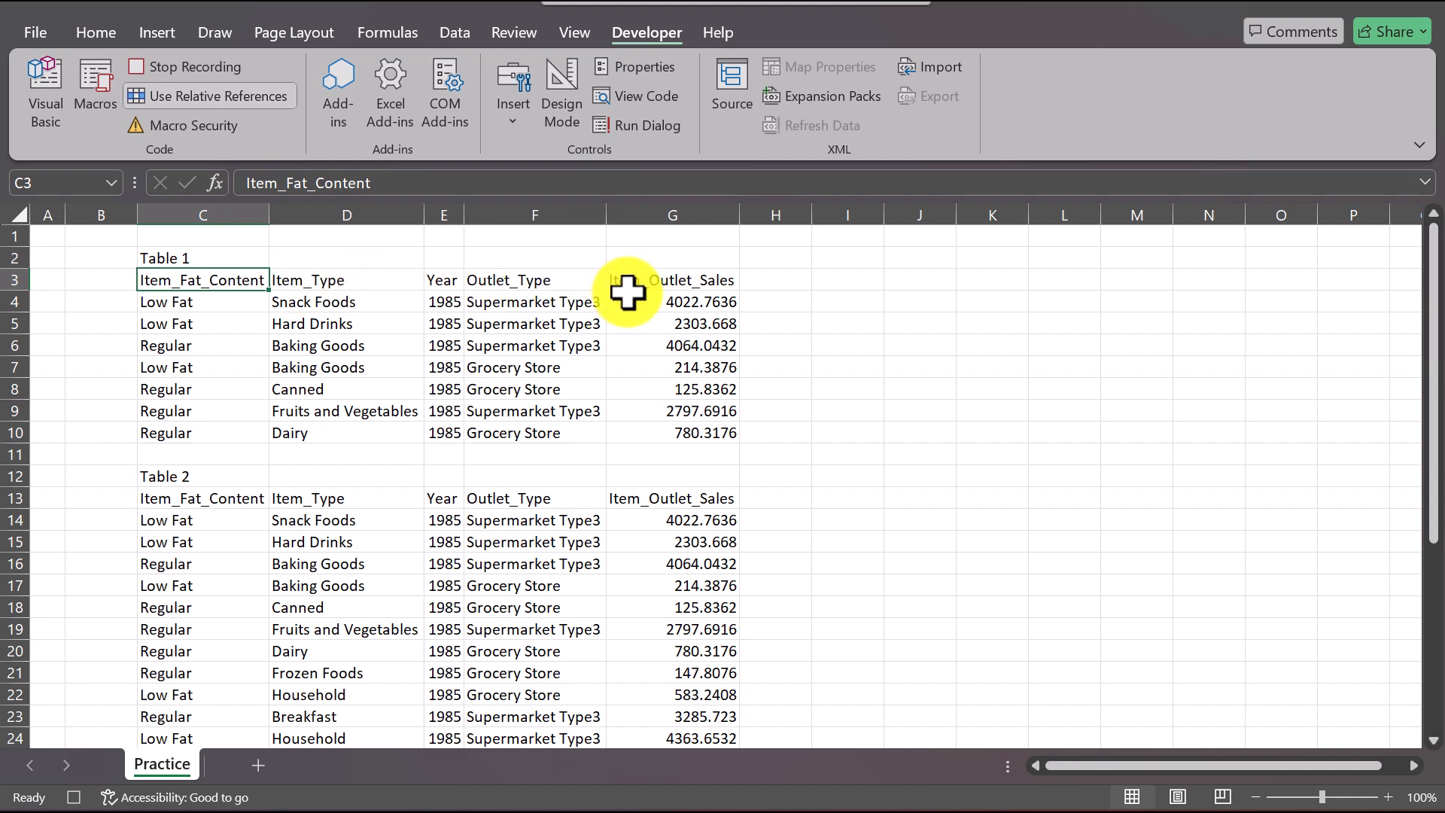
Step: Make Table 1's header row, C3:G3, bold
{"action": "left_click", "coordinate": [693, 283], "text": "shift"}
{"action": "left_click", "coordinate": [97, 24]}
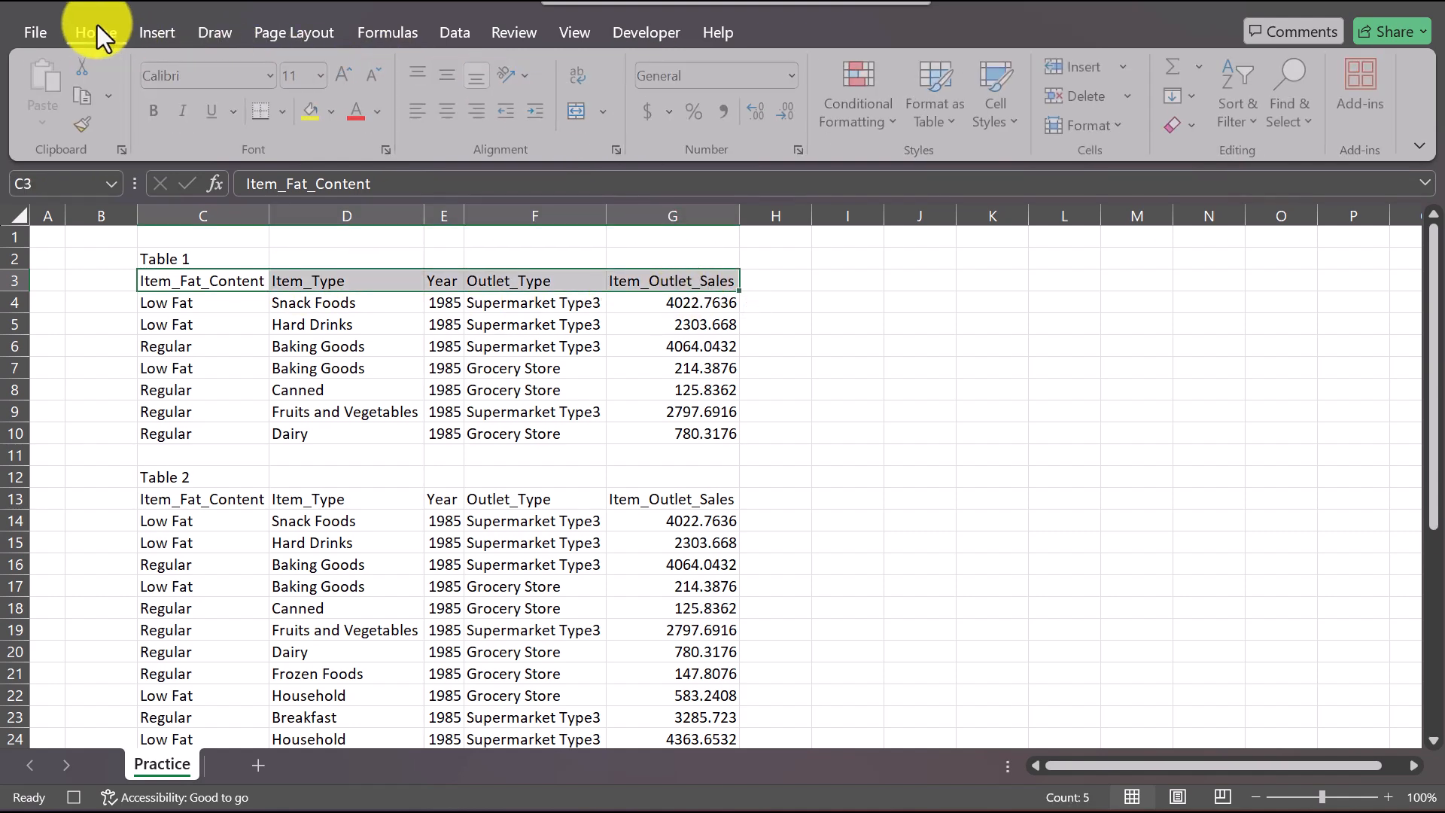
{"action": "left_click", "coordinate": [148, 106]}
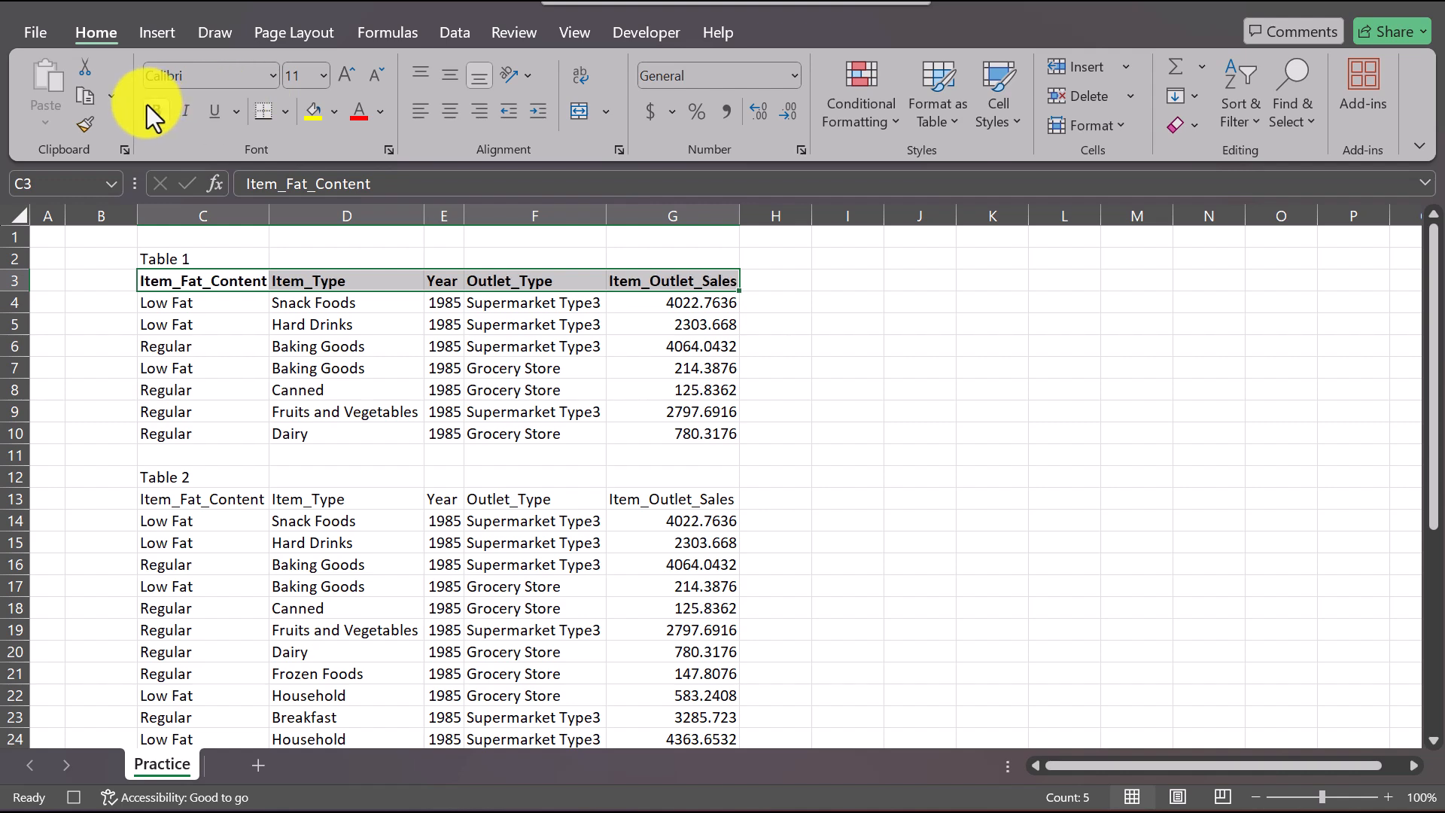
Step: Consult the exercise instructions in Word and fill Table 1's header row in Excel with a light blue theme color
{"action": "left_click", "coordinate": [599, 811]}
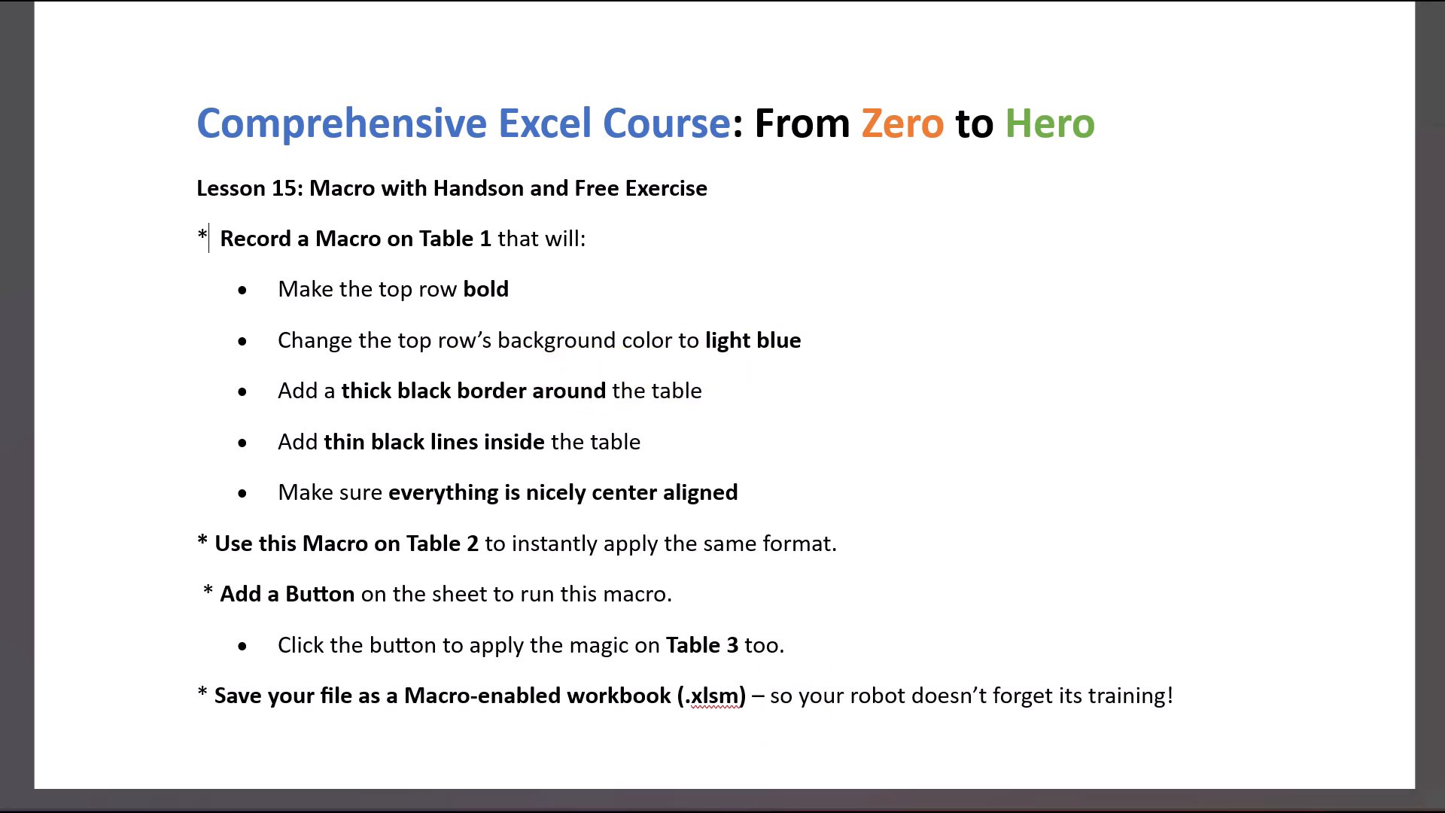
{"action": "left_click", "coordinate": [486, 802]}
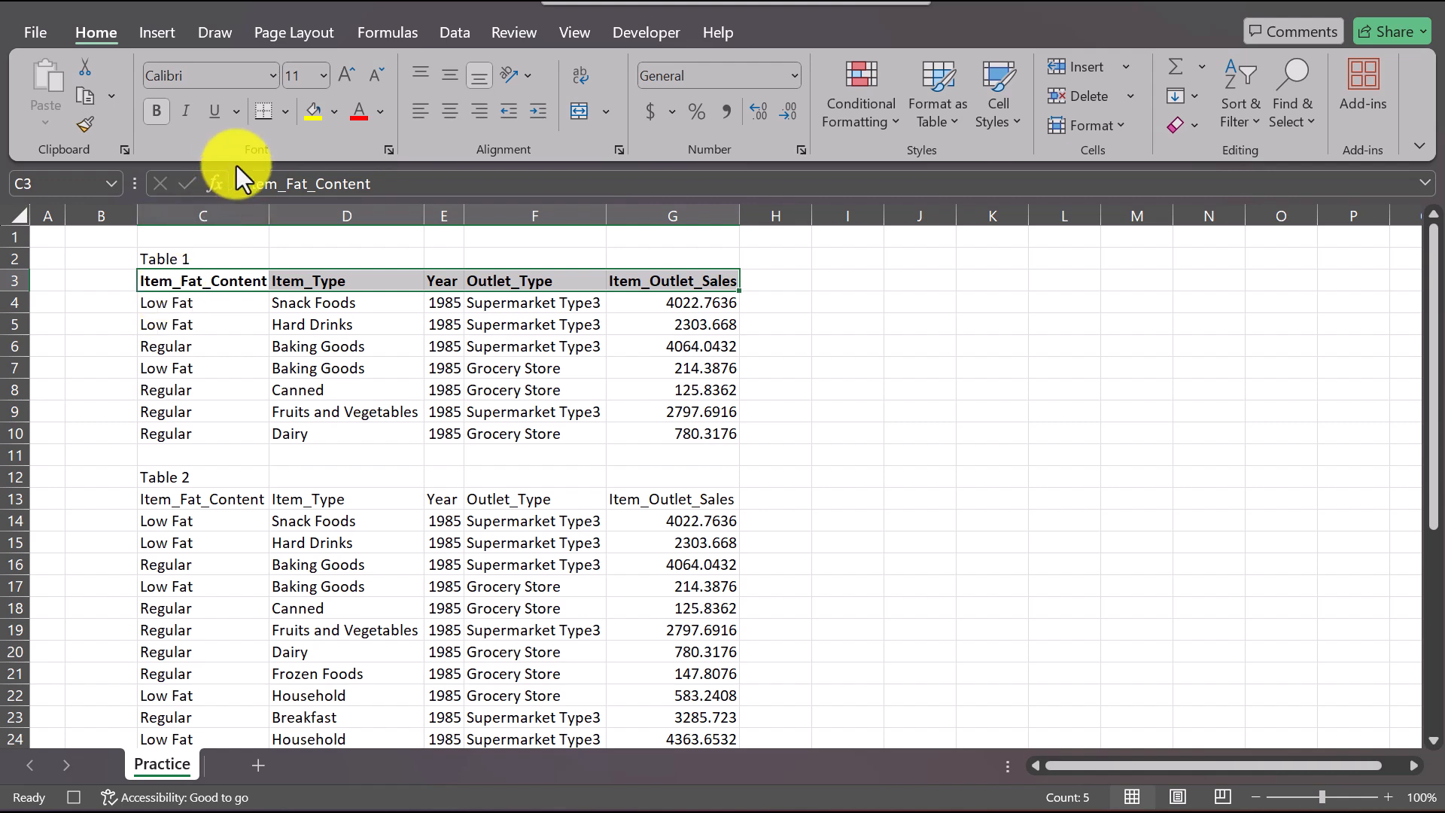
{"action": "left_click", "coordinate": [334, 110]}
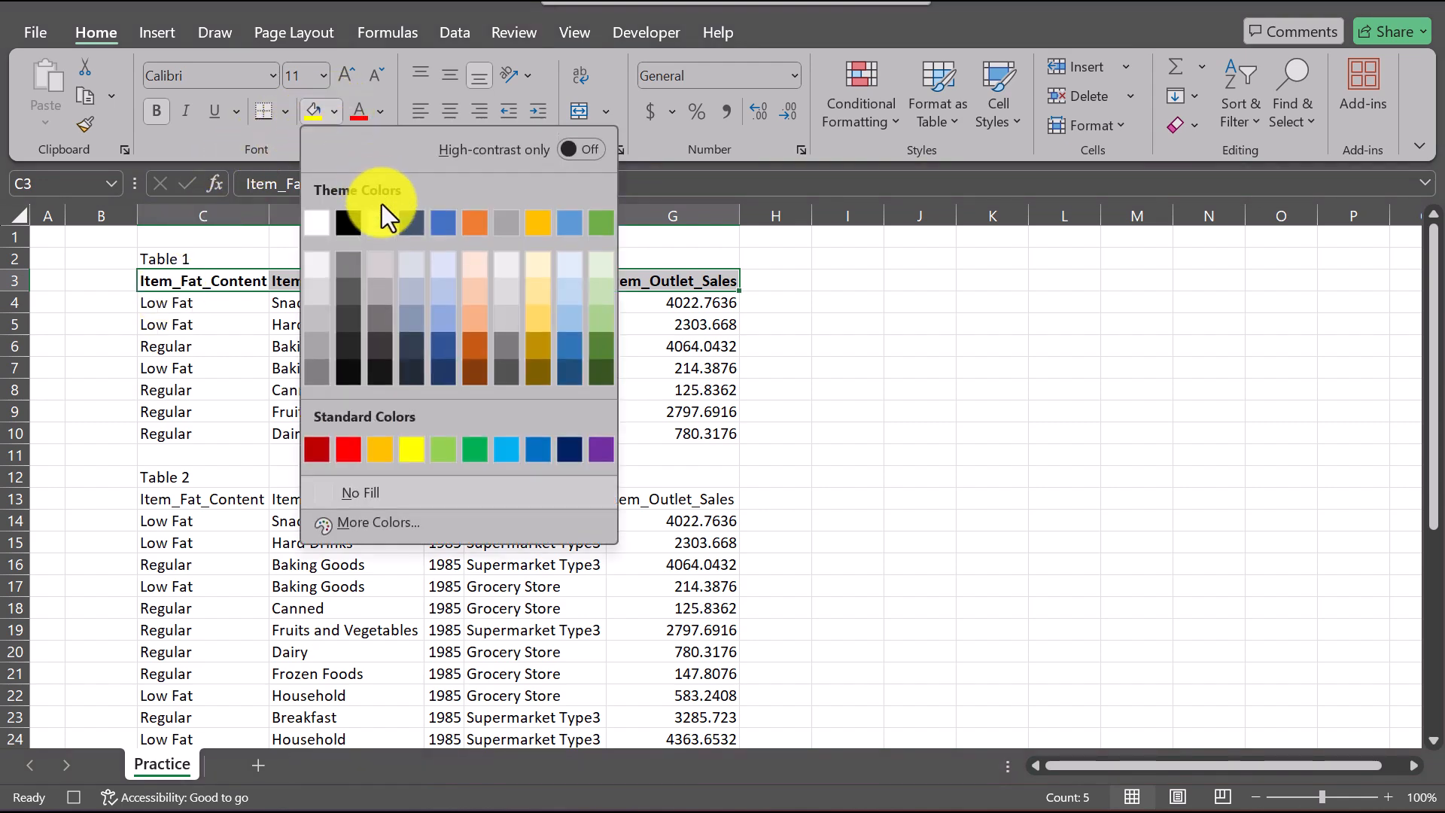
{"action": "left_click", "coordinate": [440, 286]}
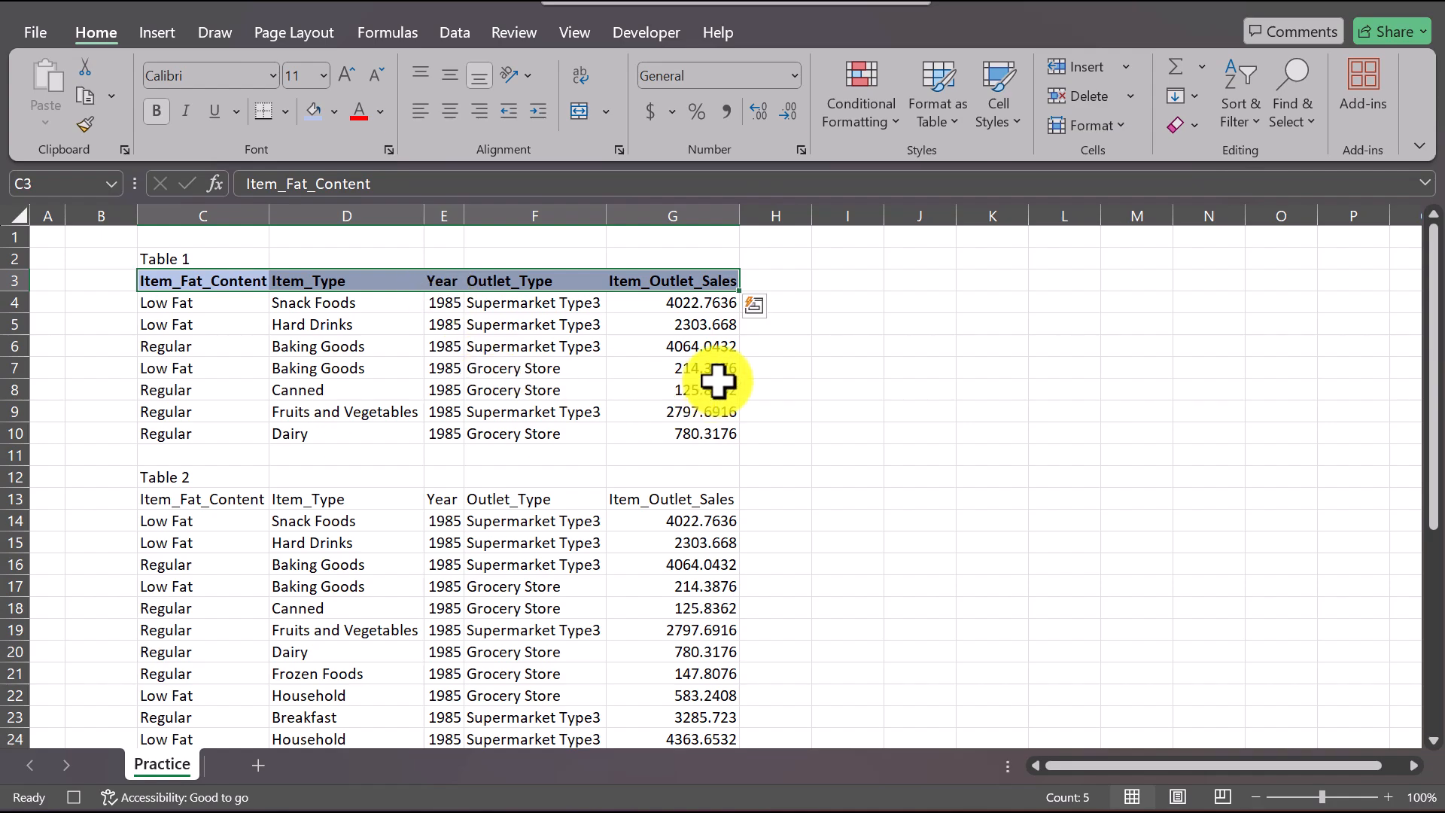
Step: Extend the selection to all of Table 1, C3:G10, and apply Outside Borders around it
{"action": "key", "text": "alt+Tab"}
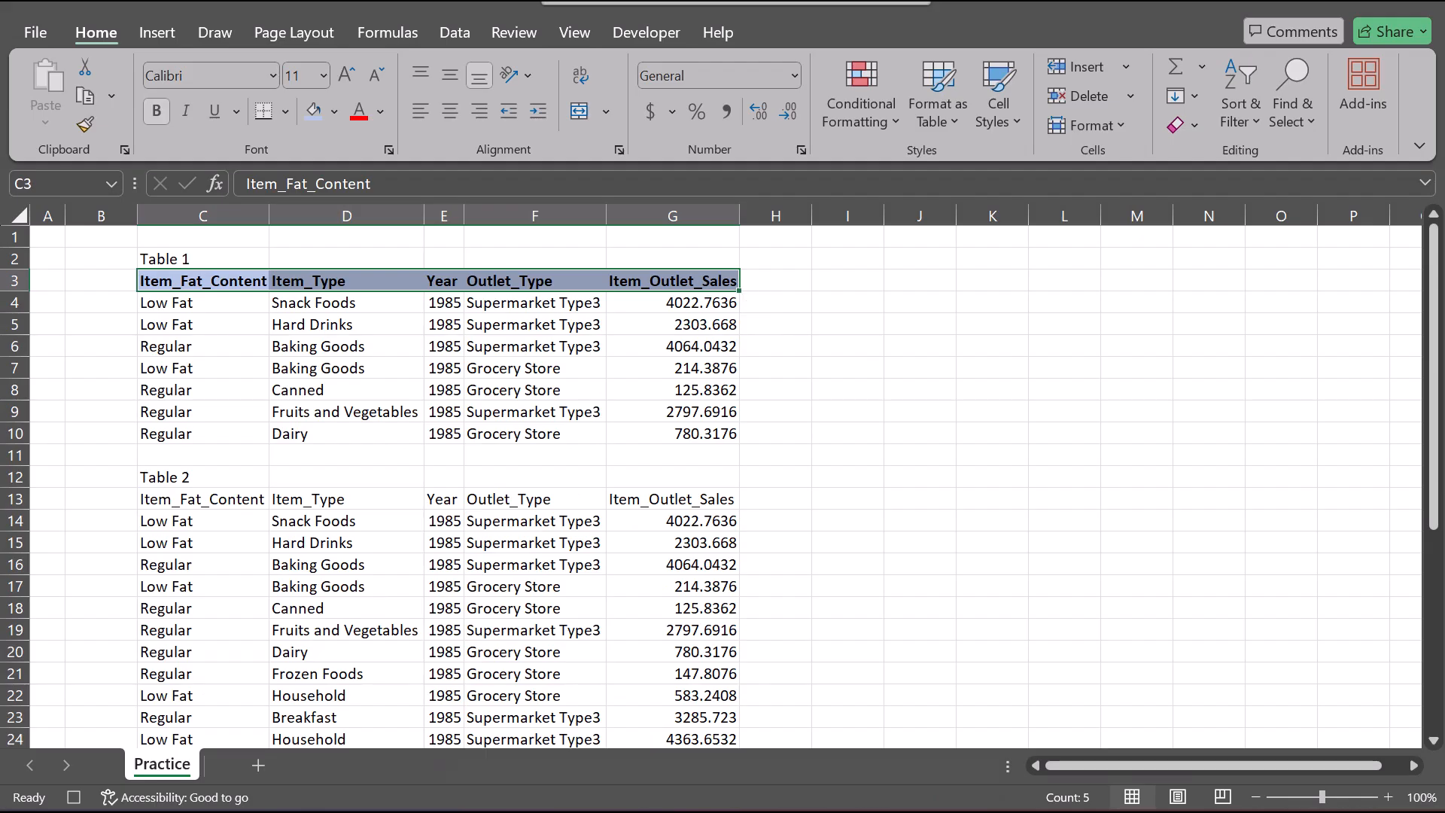
{"action": "key", "text": "alt+Tab"}
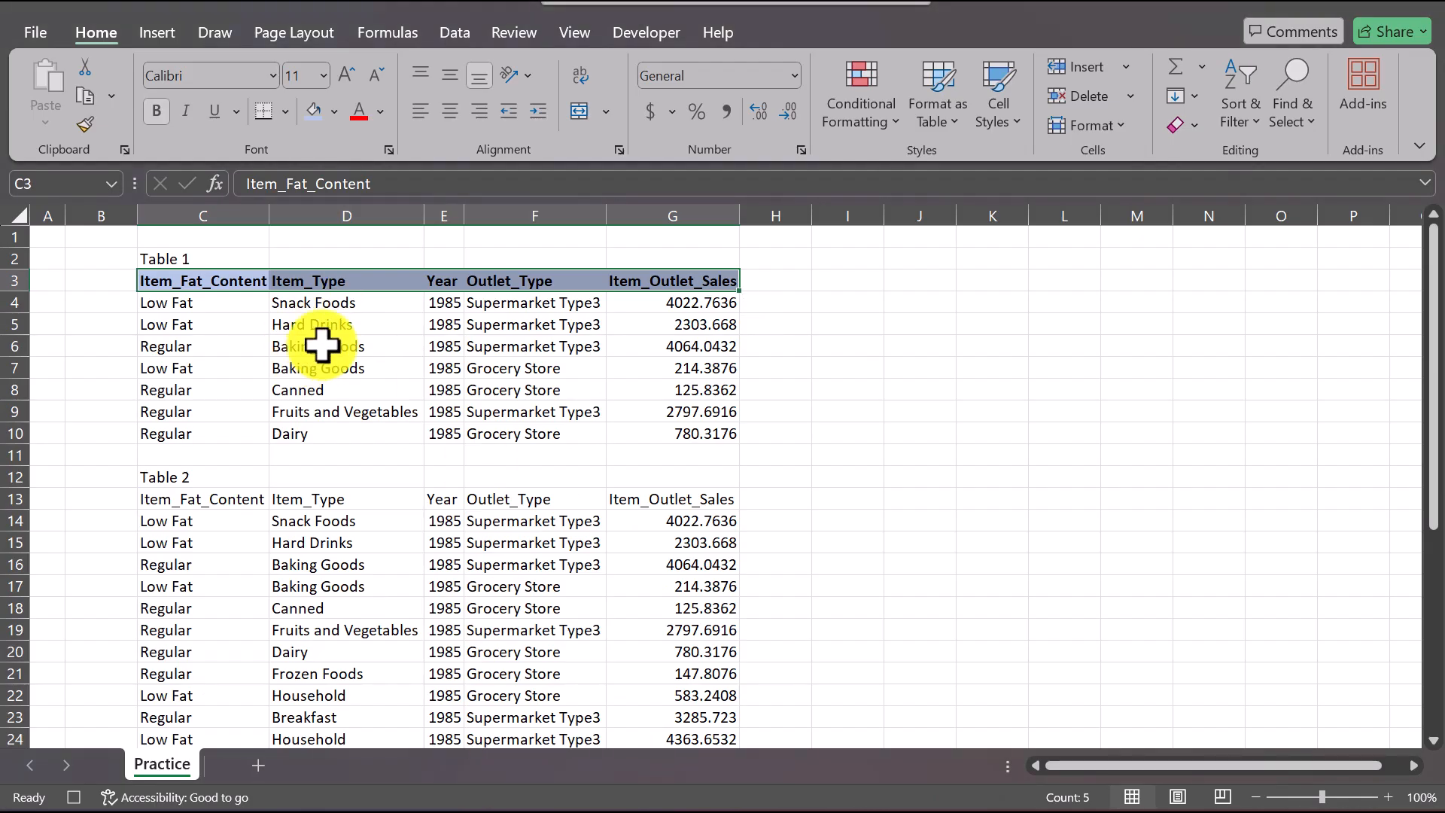
{"action": "key", "text": "shift+Up"}
{"action": "key", "text": "ctrl+shift+Down"}
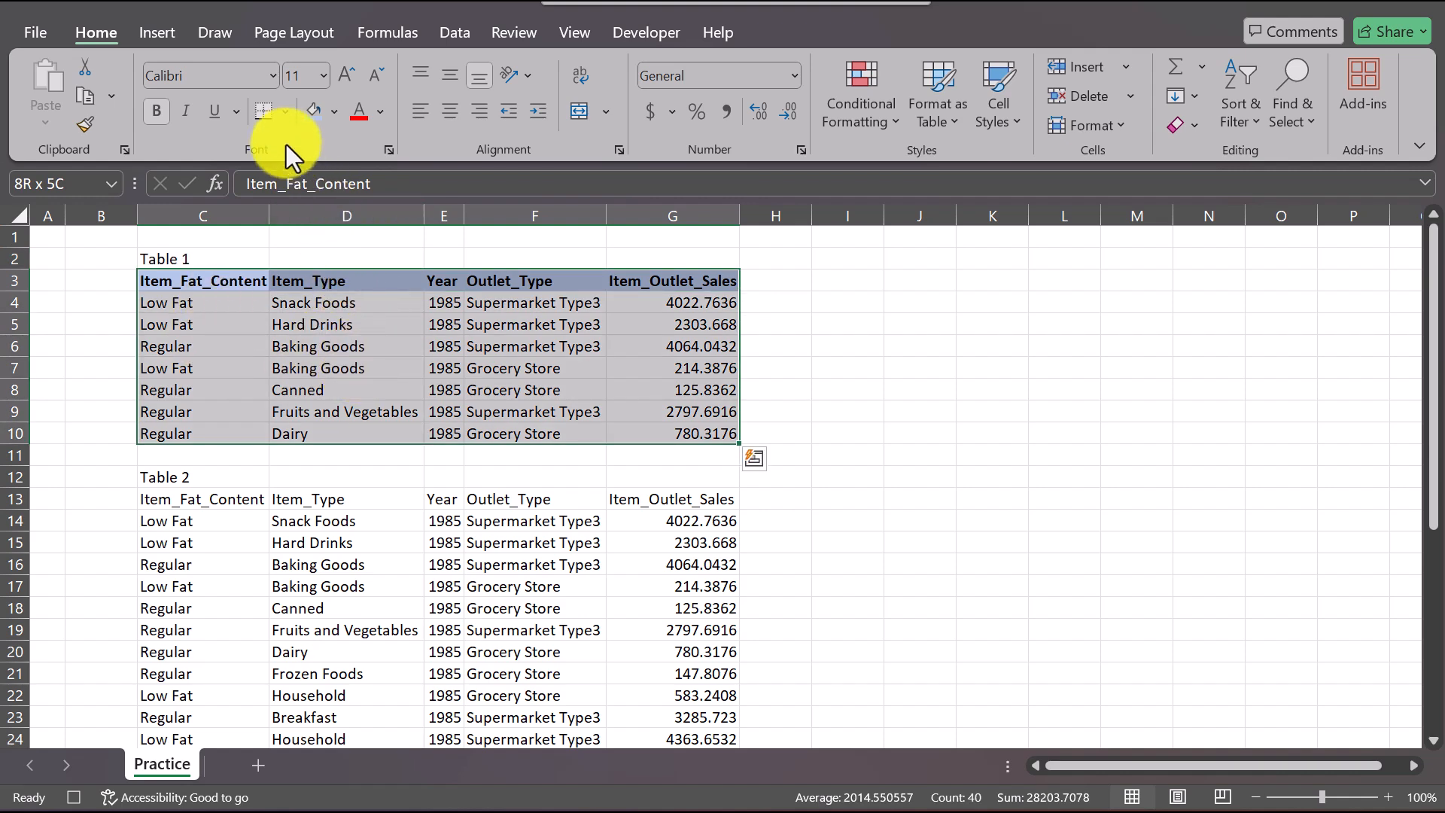
{"action": "left_click", "coordinate": [285, 112]}
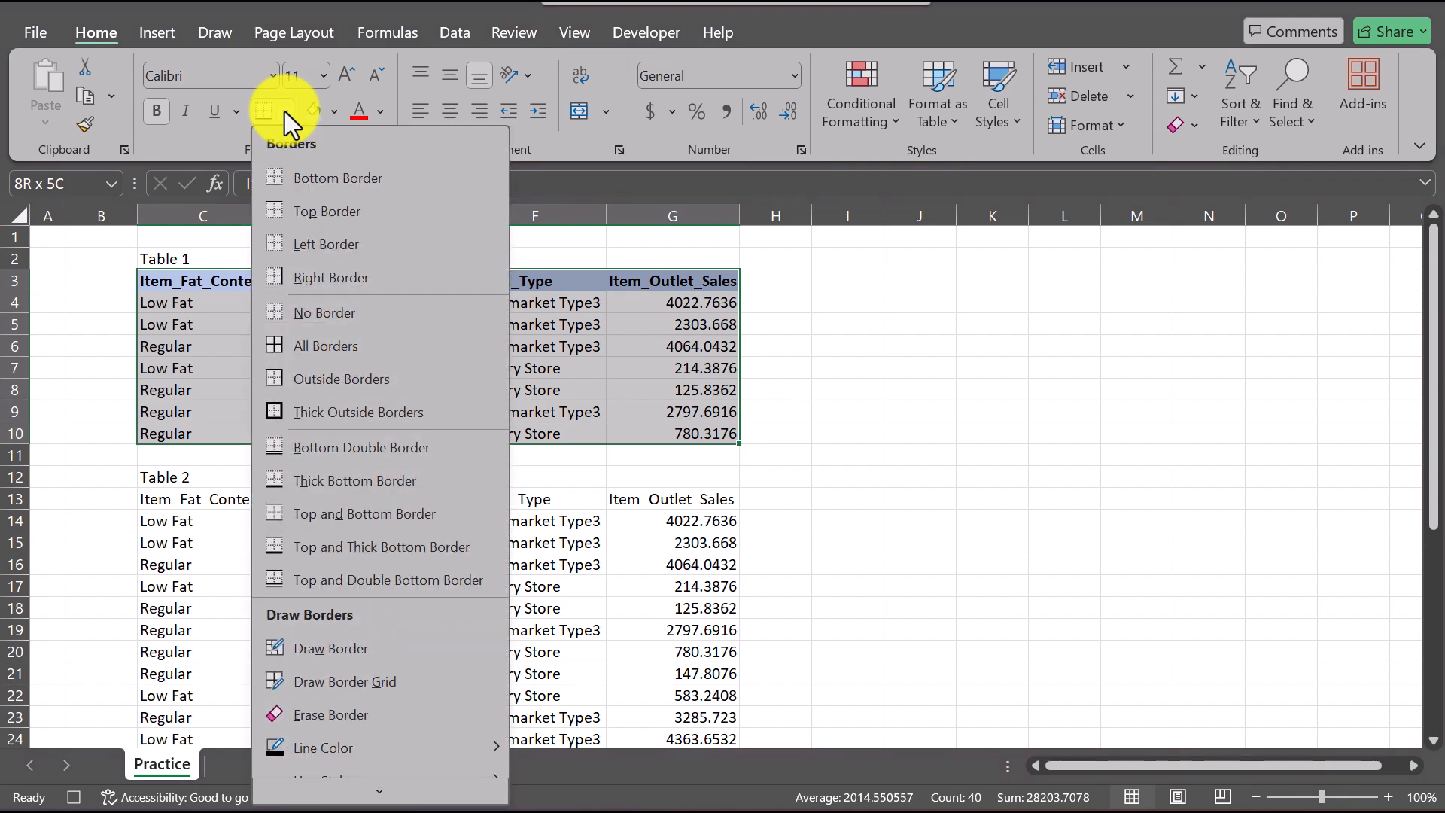
{"action": "left_click", "coordinate": [340, 377]}
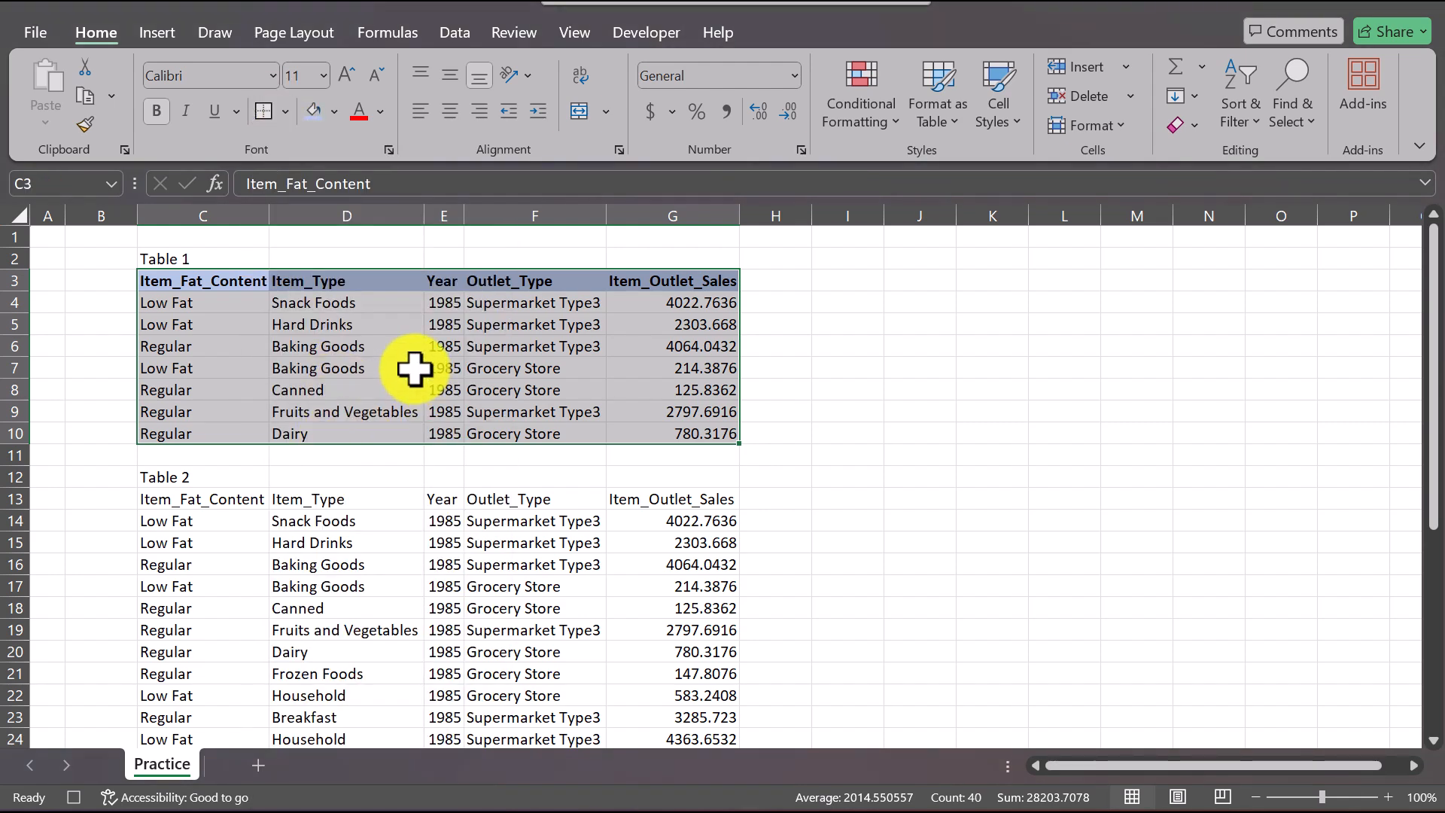
Step: Recheck the exercise instructions in Word and add a top border to Table 1's first data row, C4:G4, in Excel
{"action": "key", "text": "alt+Tab"}
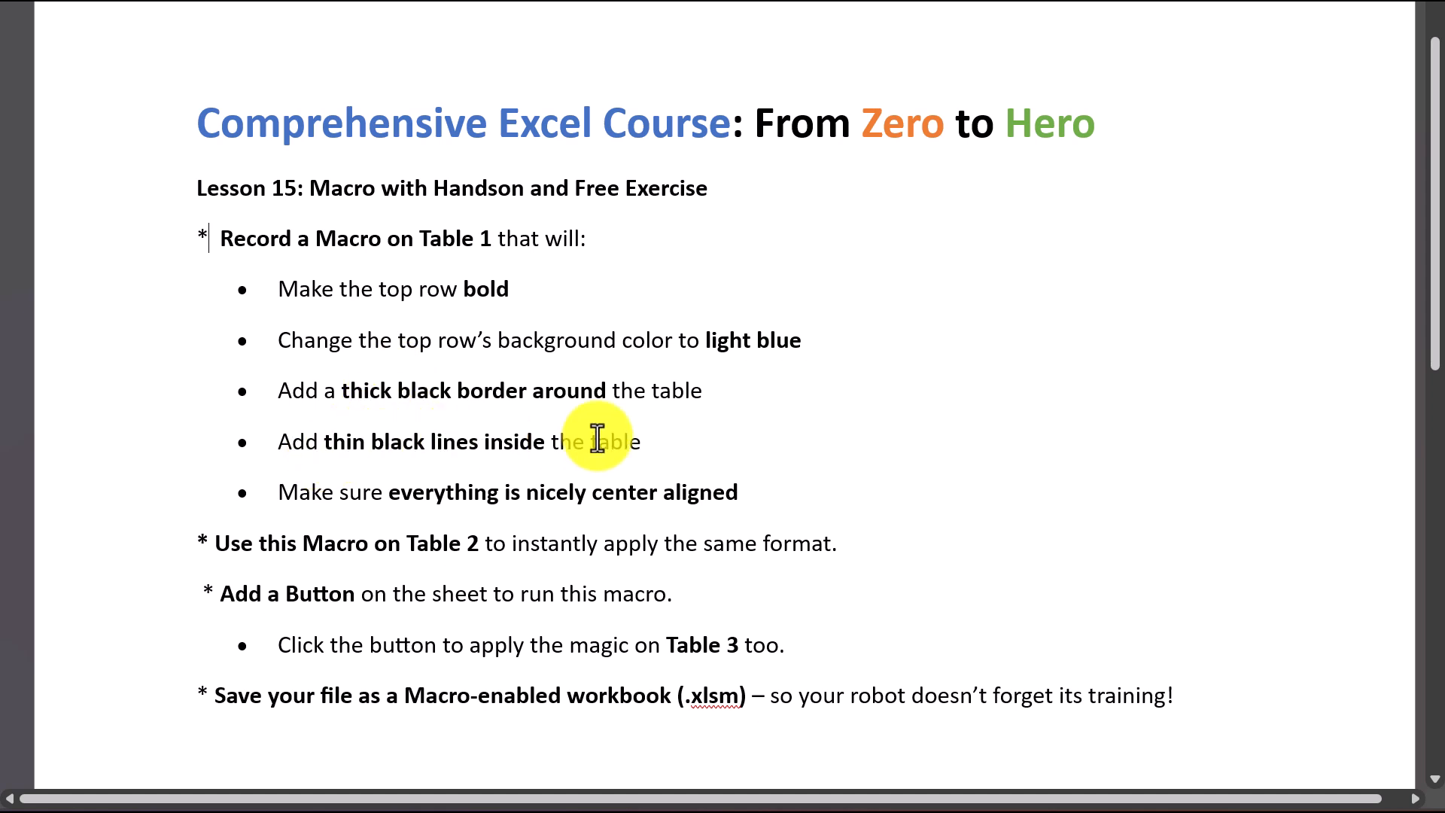
{"action": "left_click", "coordinate": [506, 812]}
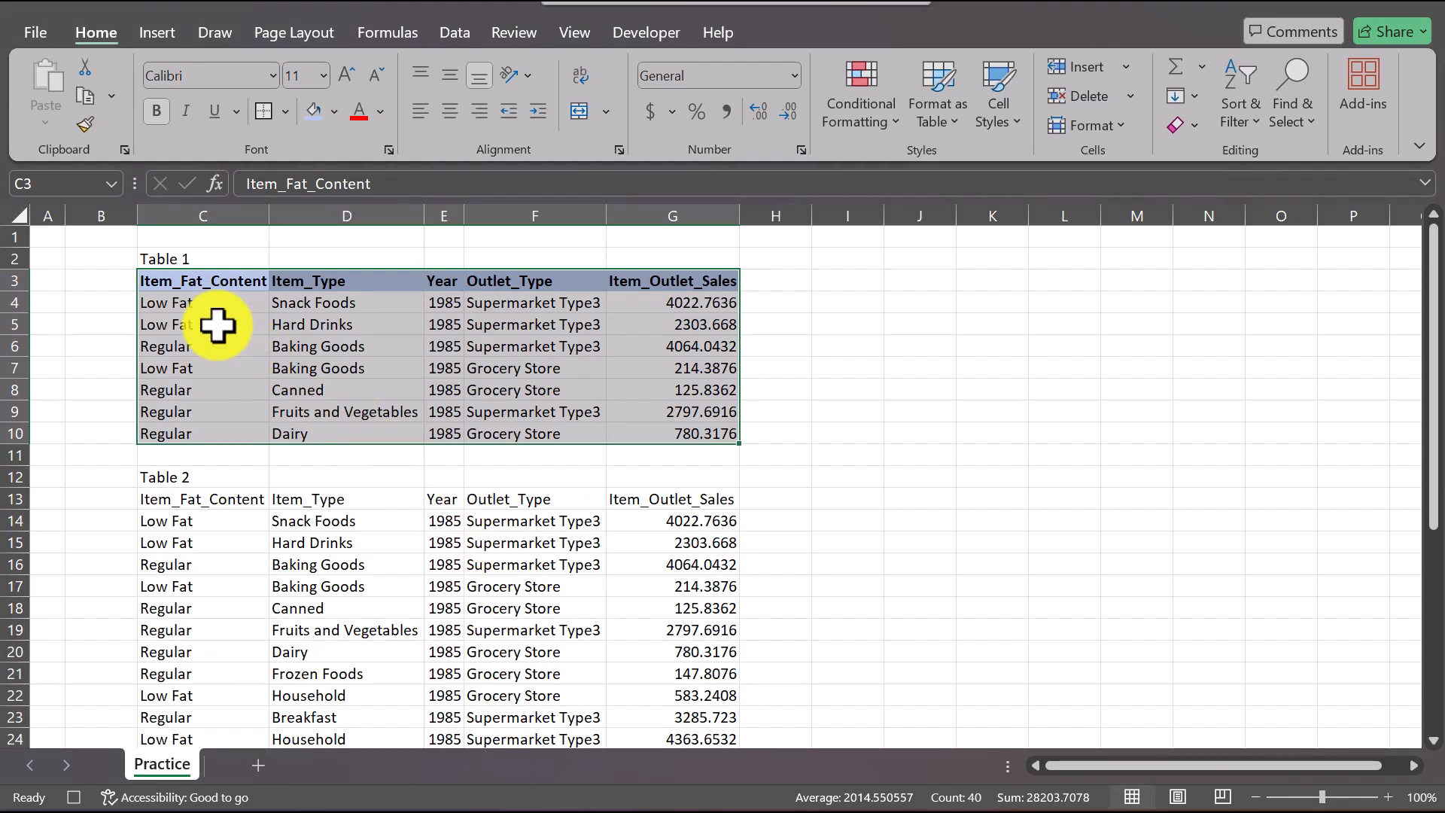
{"action": "left_click", "coordinate": [184, 302]}
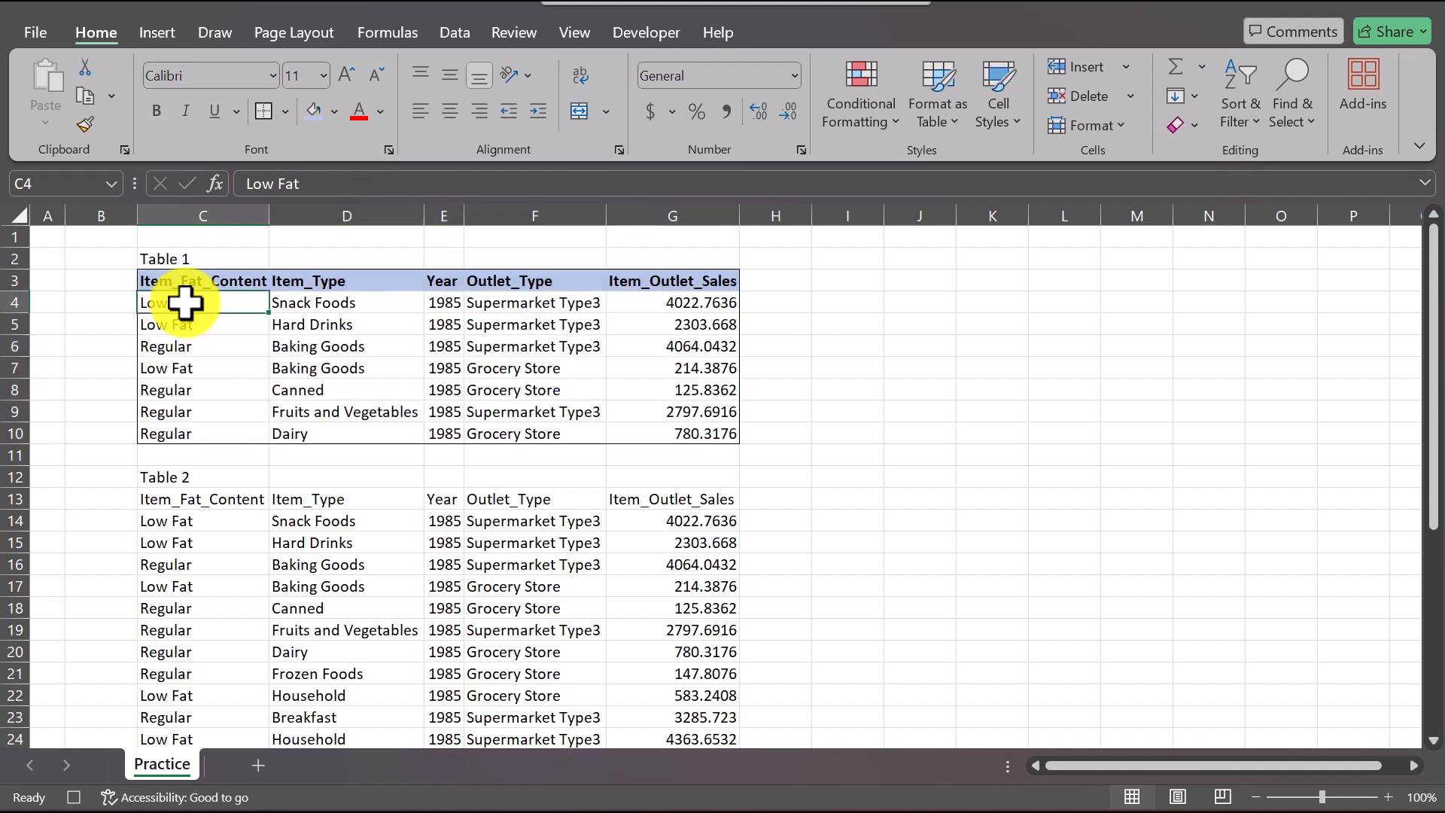
{"action": "key", "text": "ctrl+shift+Right"}
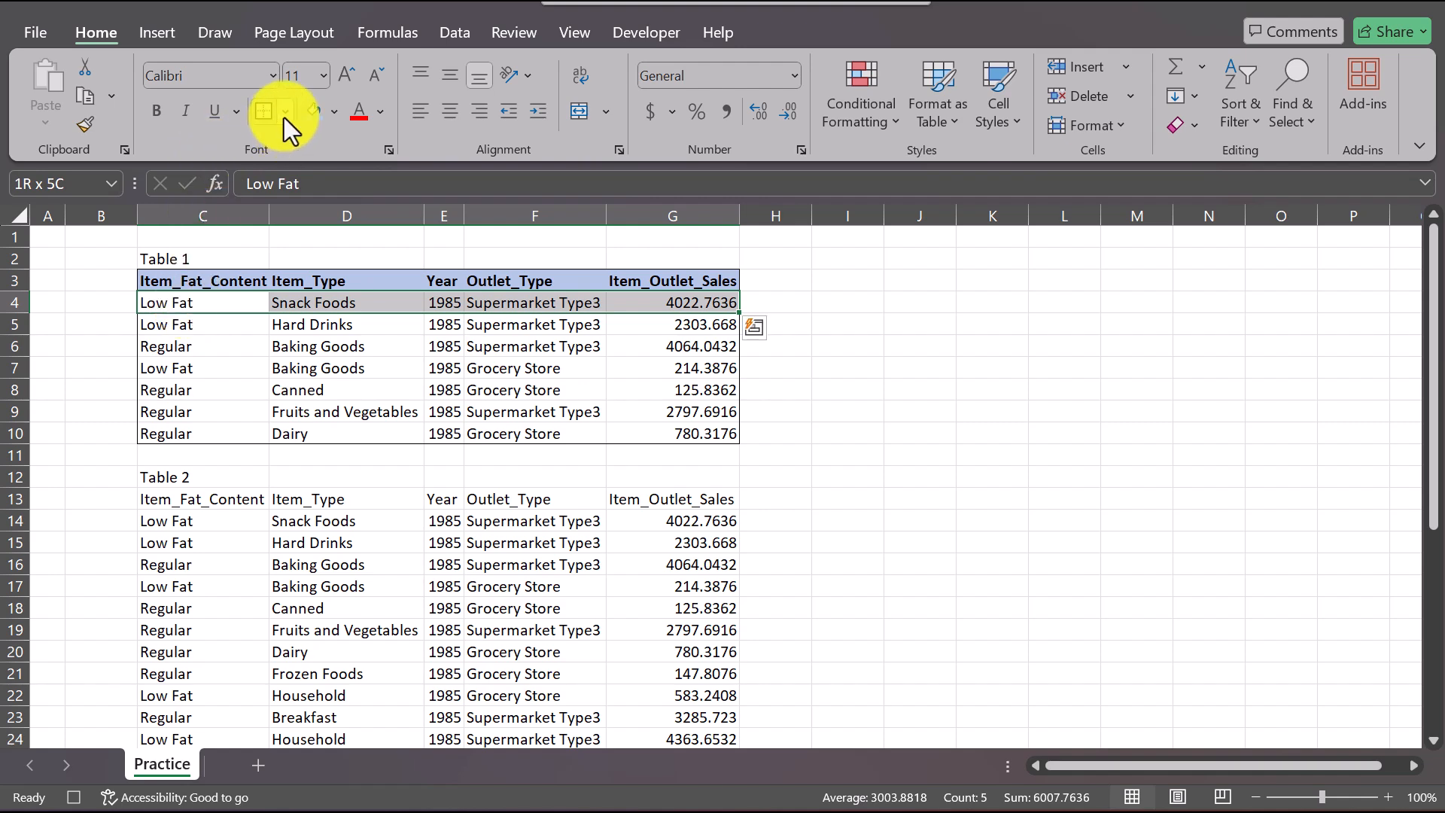
{"action": "left_click", "coordinate": [285, 113]}
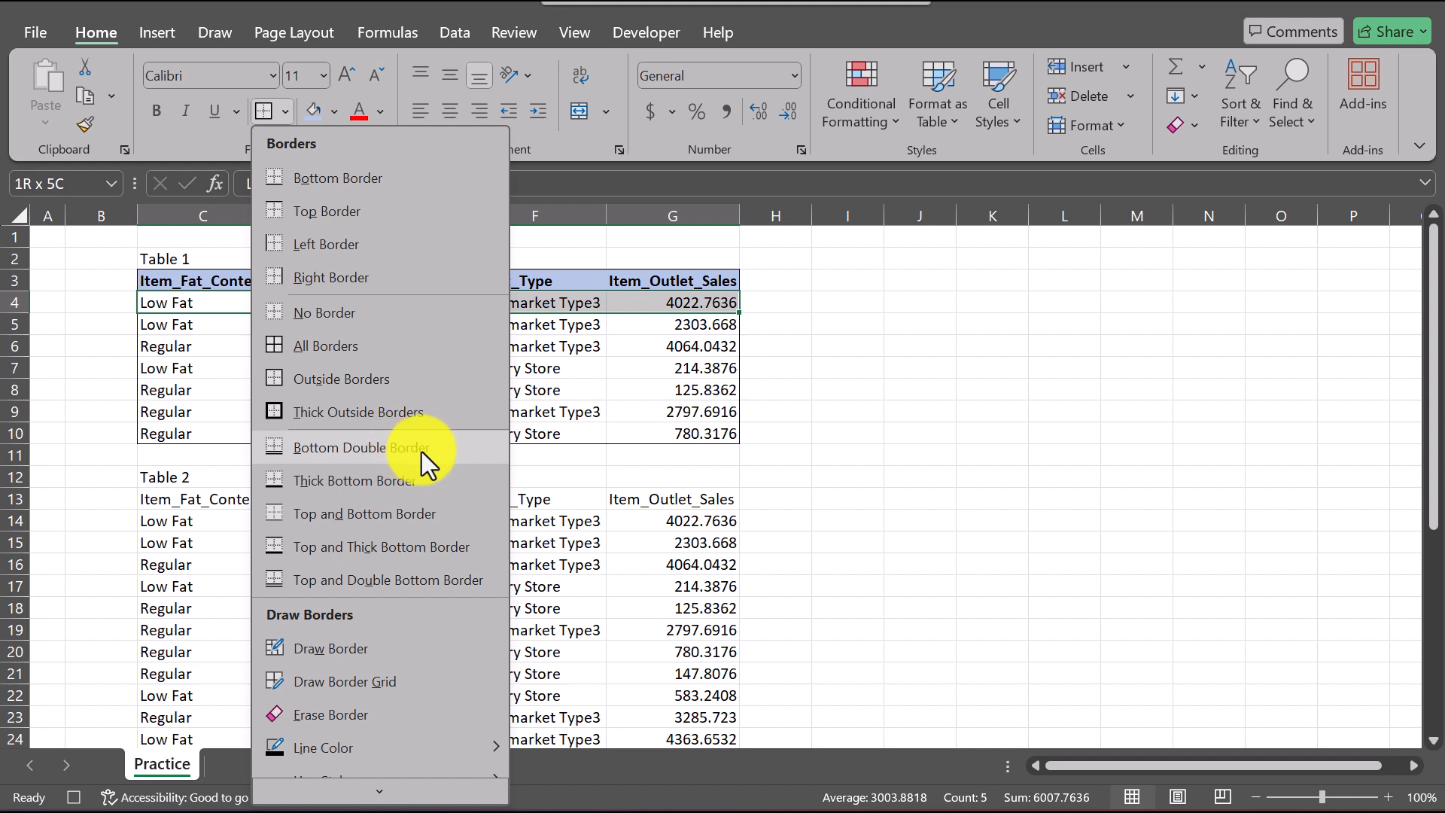
{"action": "left_click", "coordinate": [378, 216]}
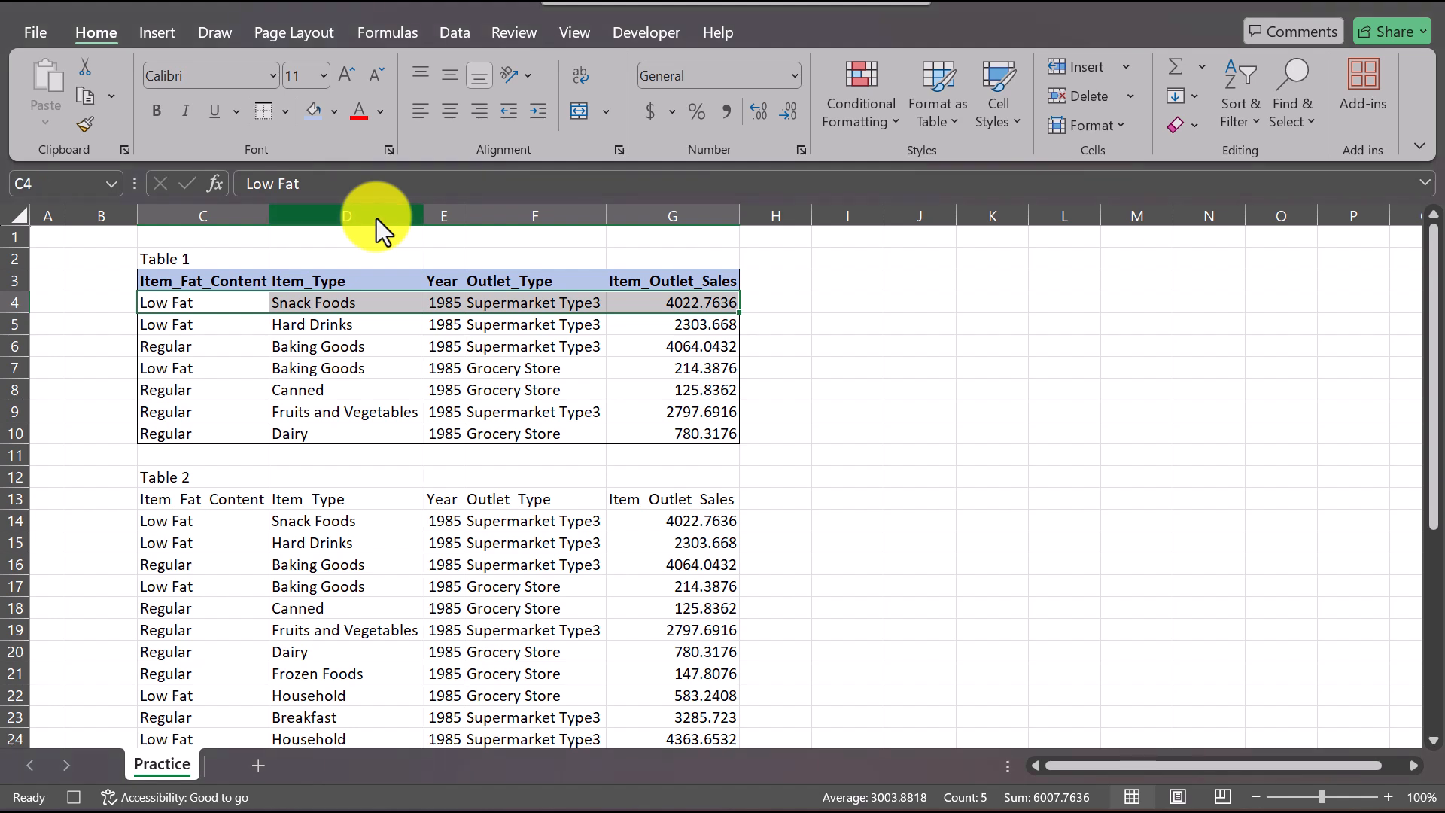
Step: Select cell D8 inside Table 1 and stop recording the macro
{"action": "left_click", "coordinate": [324, 387]}
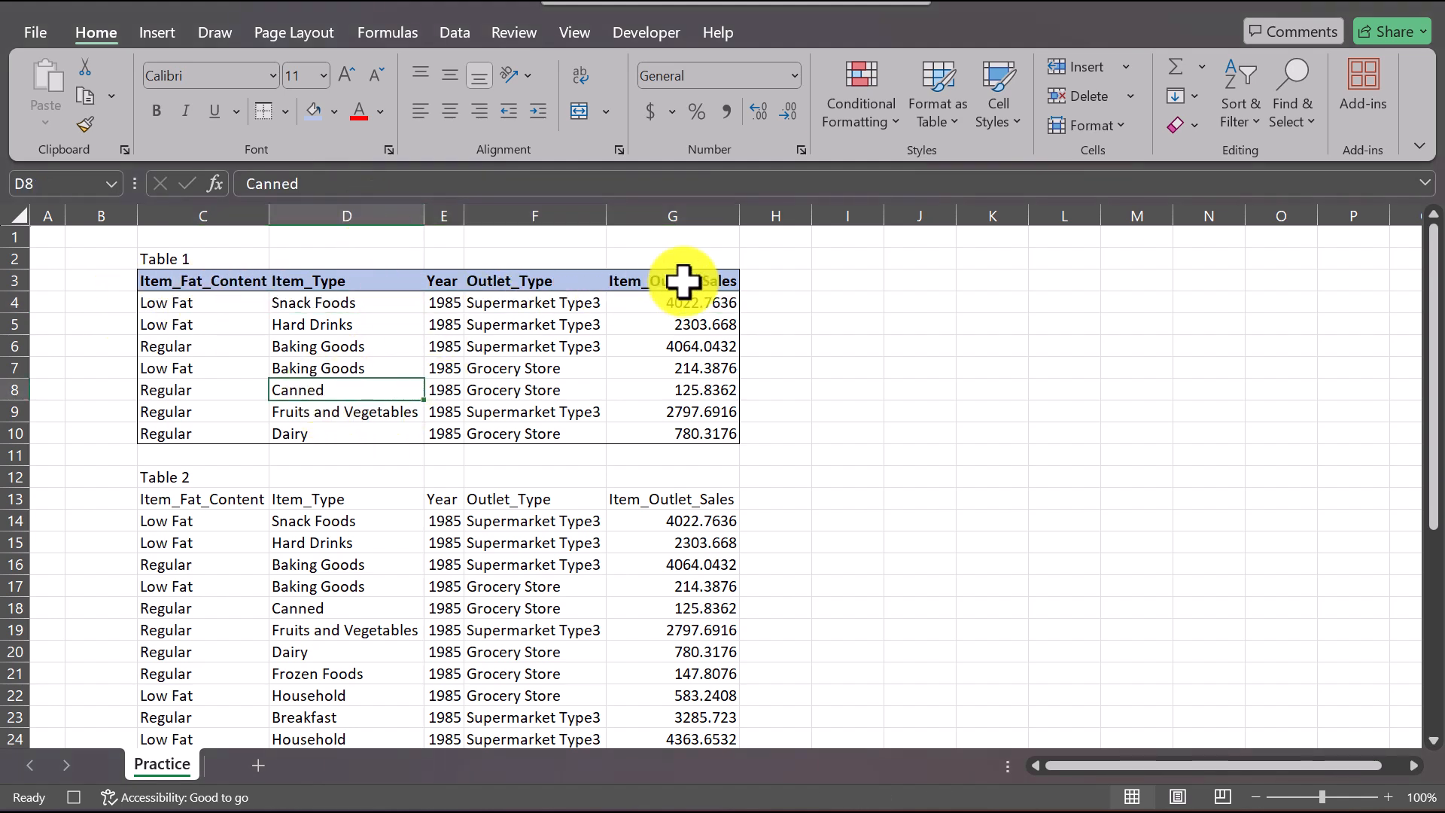
{"action": "left_click", "coordinate": [653, 42]}
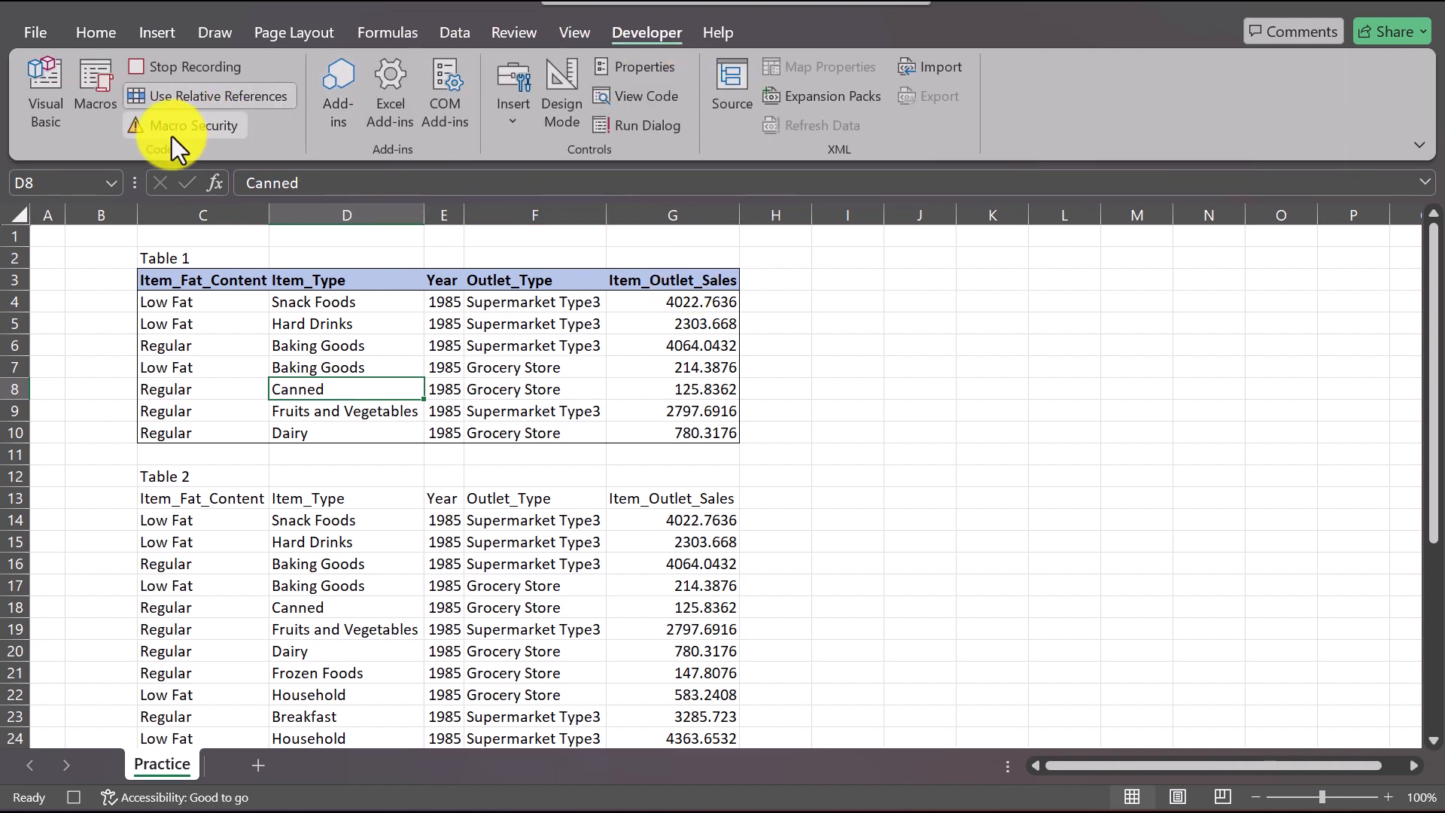
{"action": "left_click", "coordinate": [178, 70]}
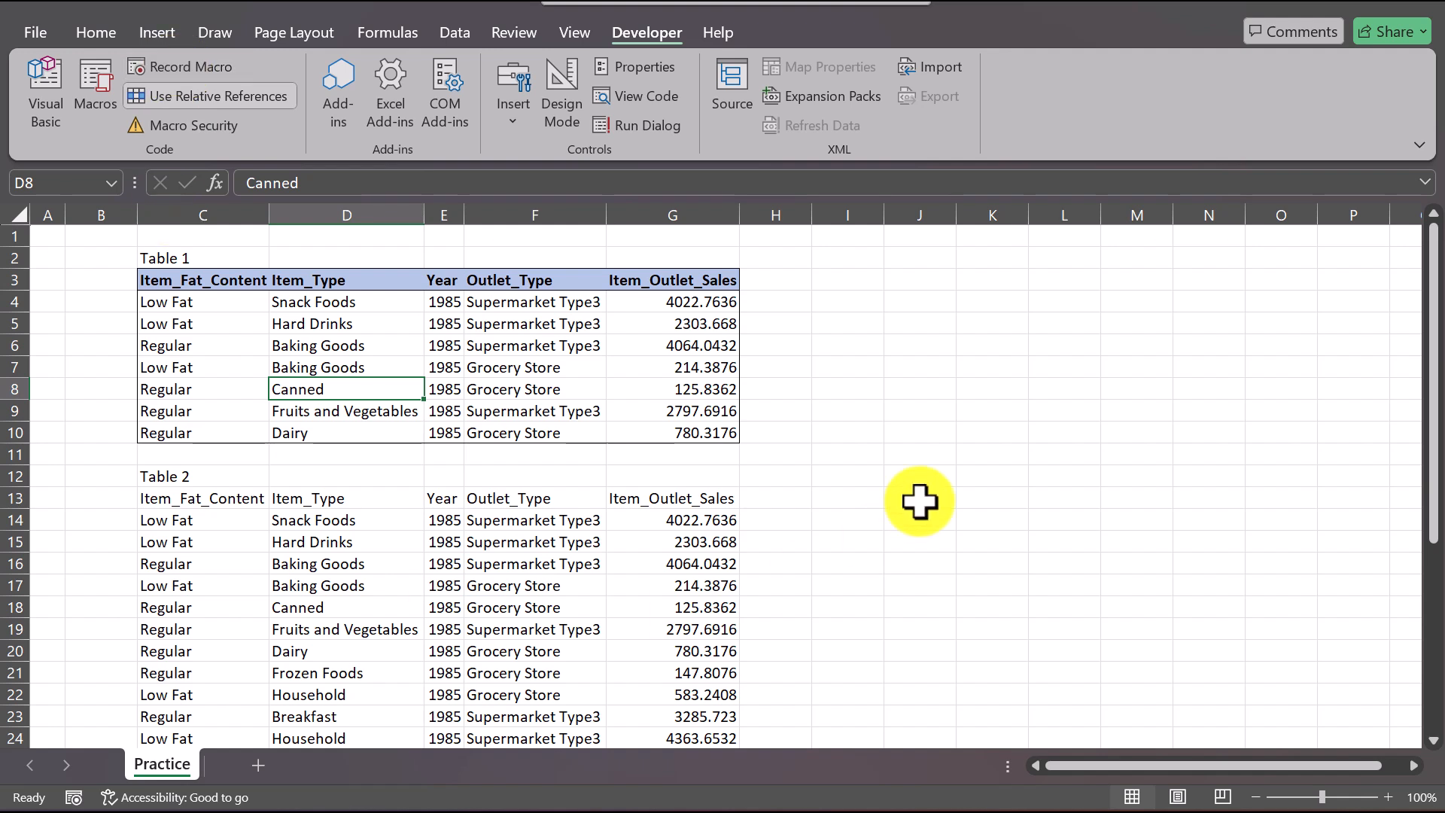
Step: Recheck the exercise instructions in Word and run the recorded macro in Excel on Table 2, starting from its header cell C13
{"action": "mouse_move", "coordinate": [434, 810]}
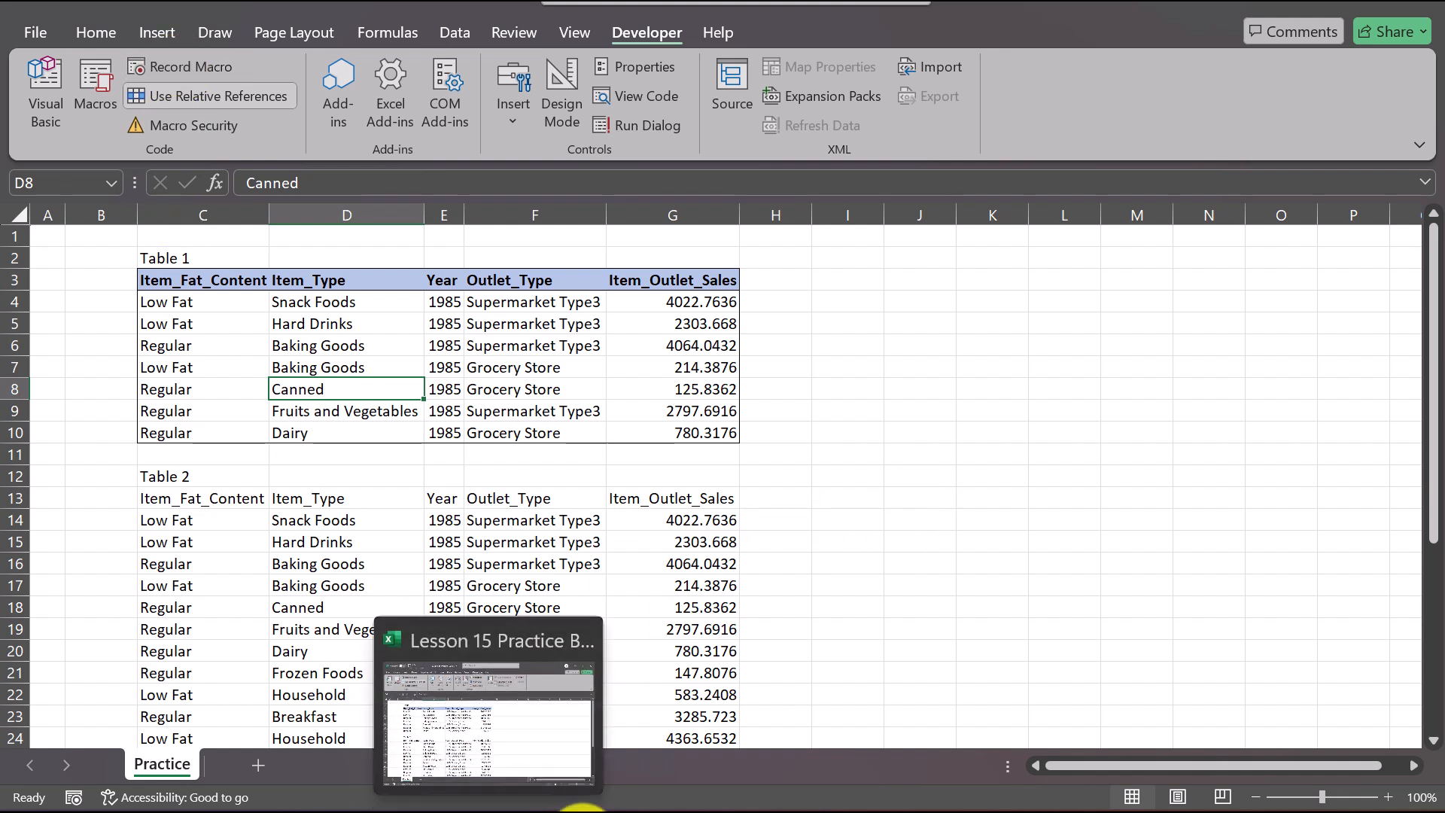
{"action": "left_click", "coordinate": [434, 721]}
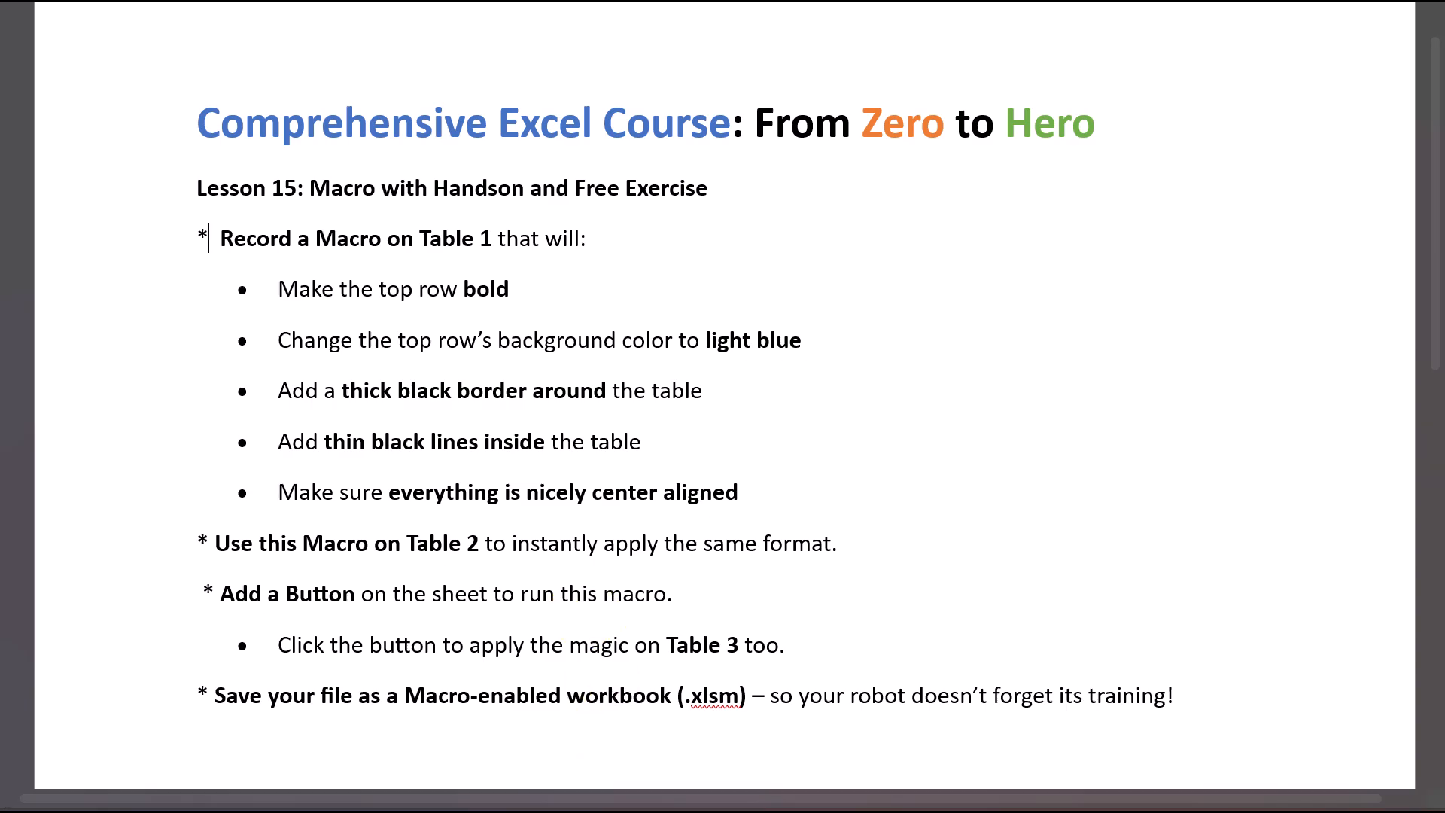
{"action": "mouse_move", "coordinate": [433, 809]}
{"action": "left_click", "coordinate": [434, 760]}
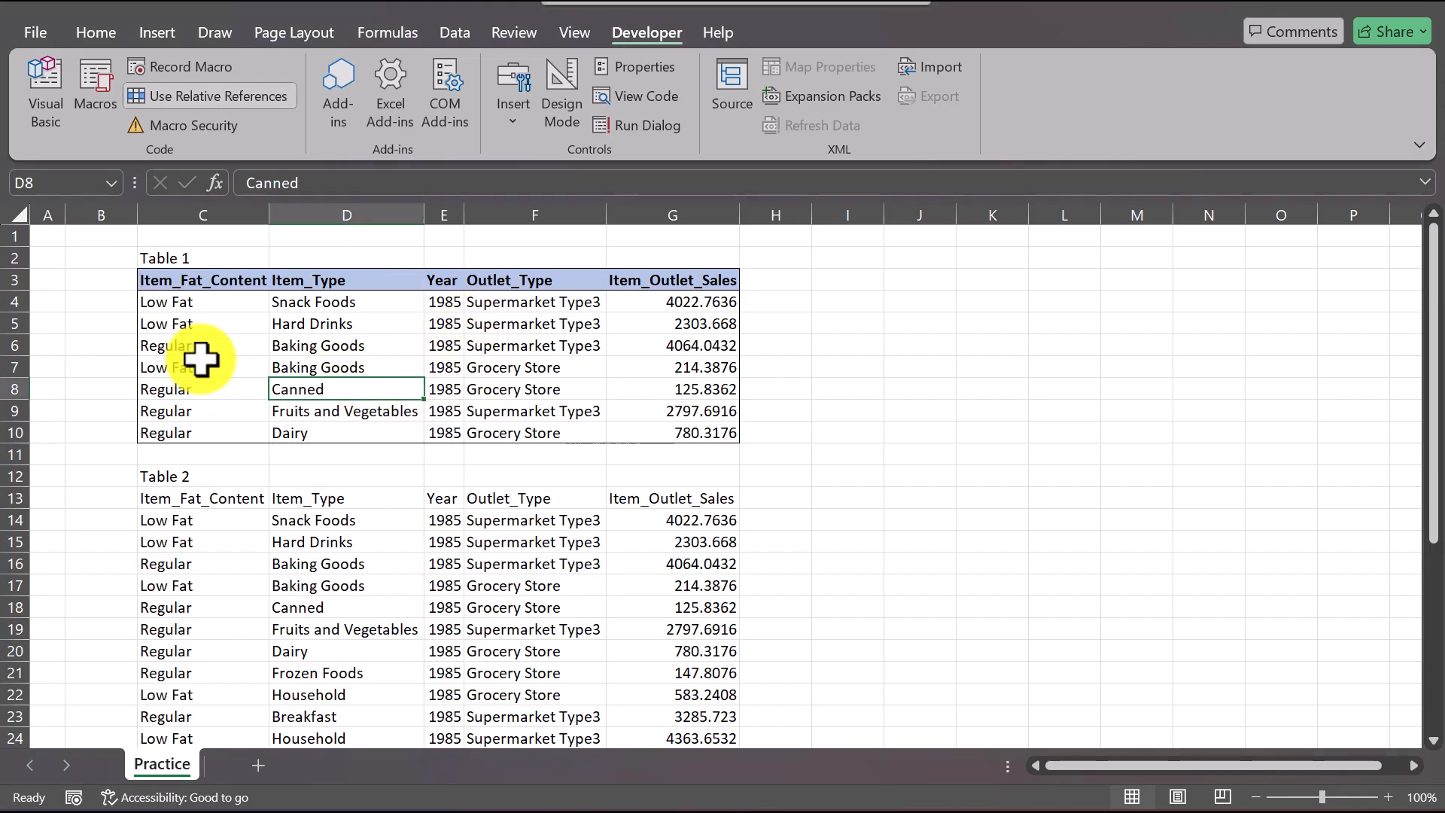
{"action": "left_click", "coordinate": [125, 304]}
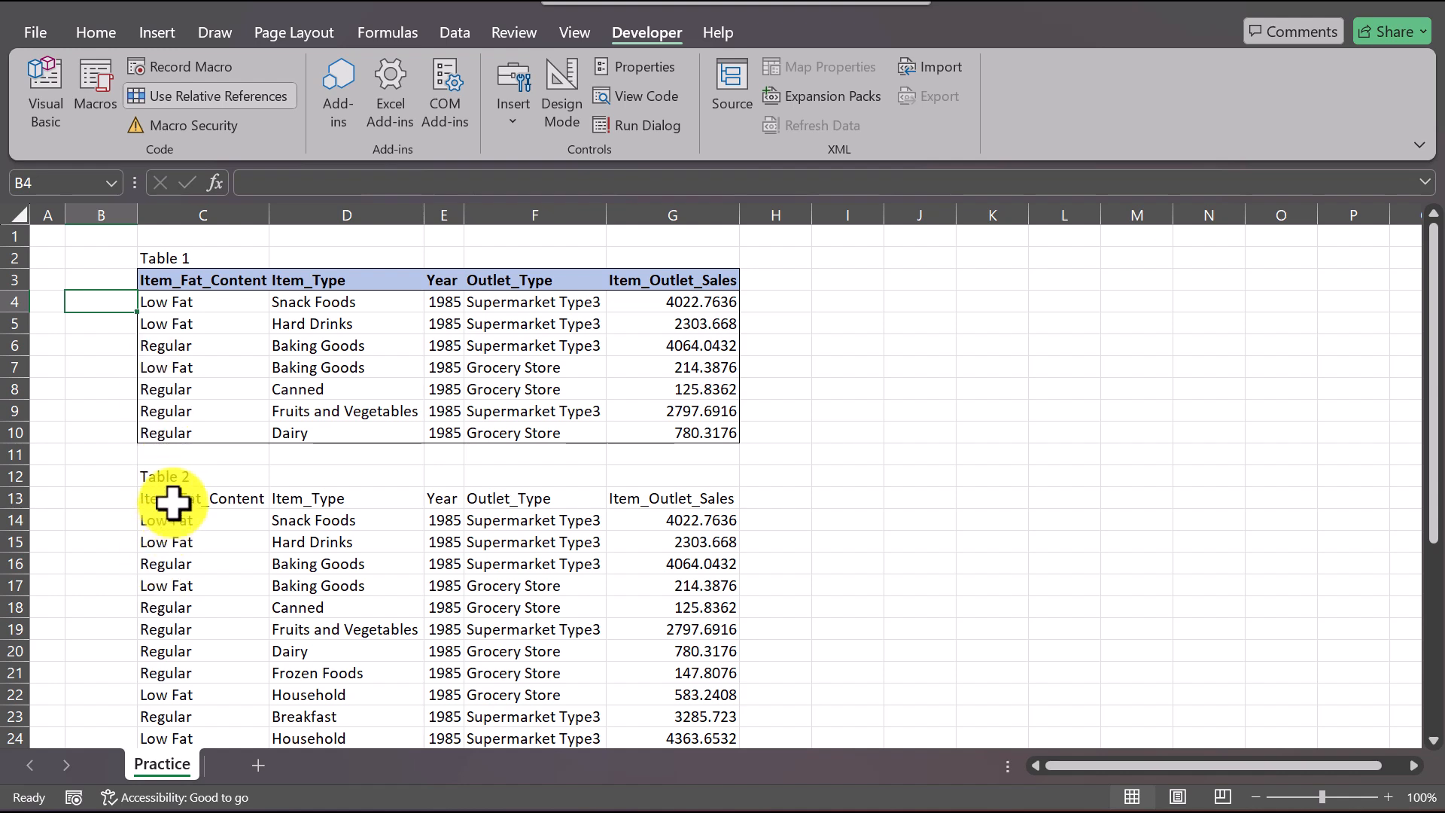
{"action": "scroll", "coordinate": [173, 502], "scroll_direction": "down", "scroll_amount": 3}
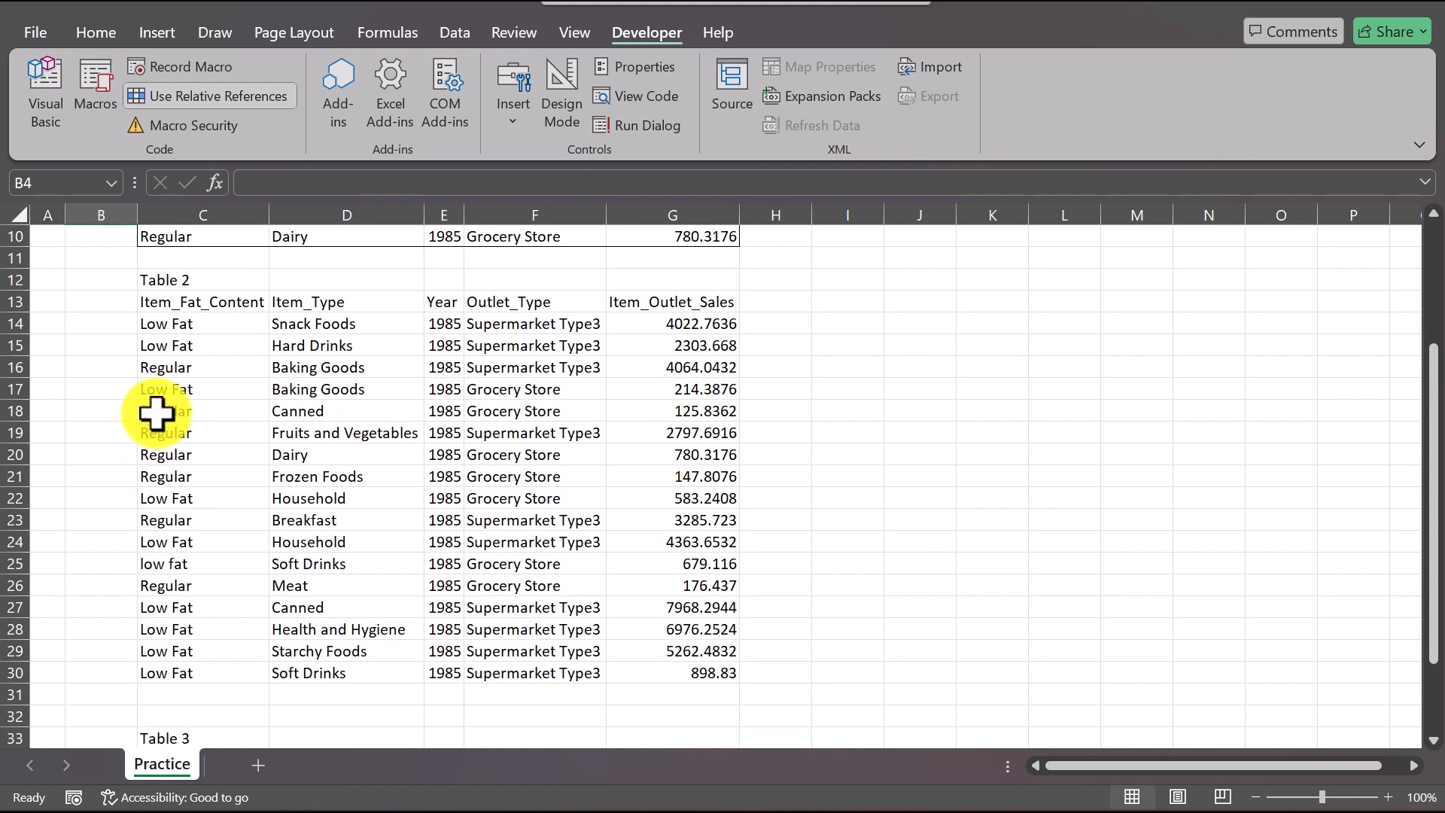
{"action": "left_click", "coordinate": [183, 307]}
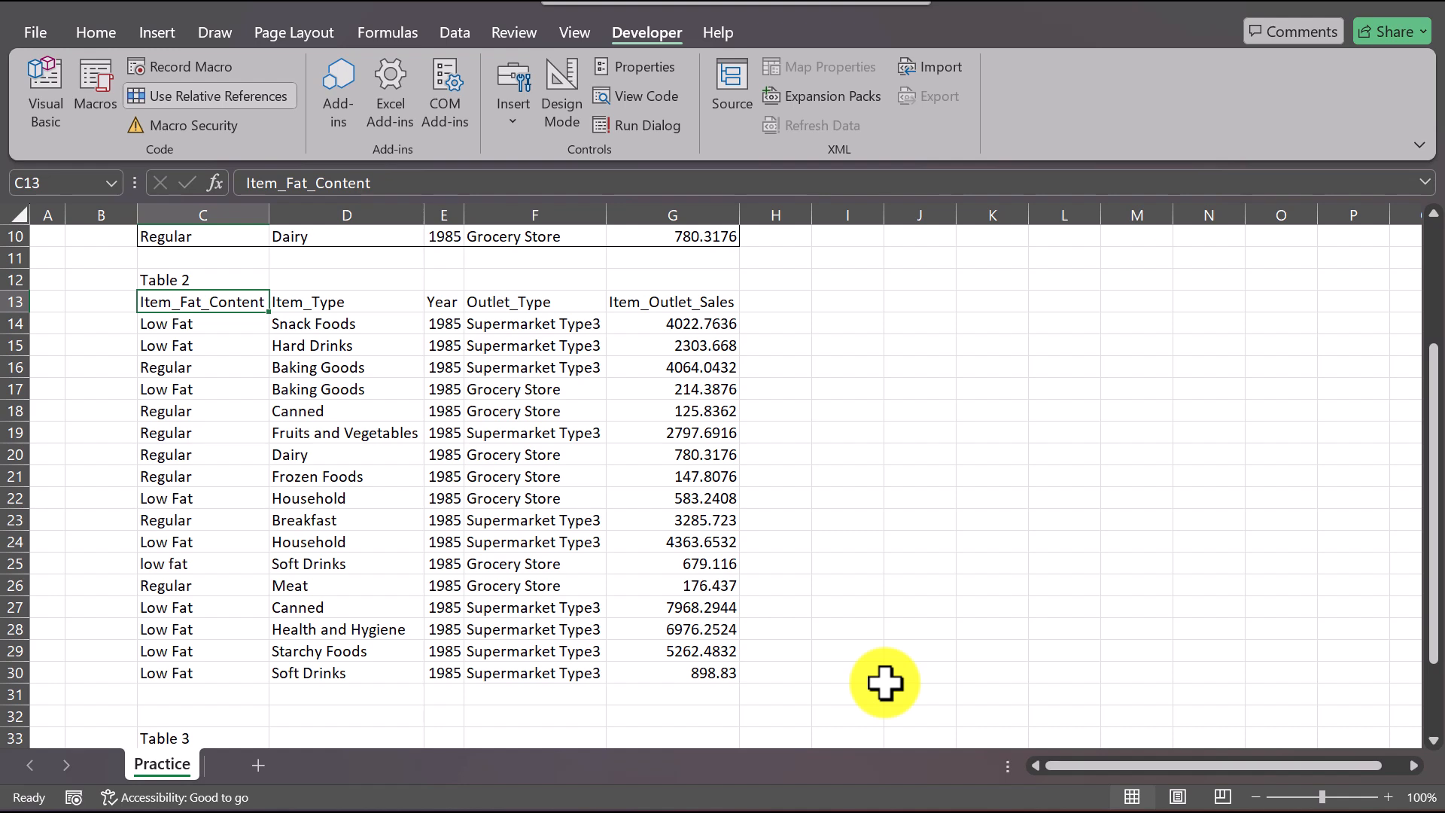
{"action": "key", "text": "ctrl+shift+f"}
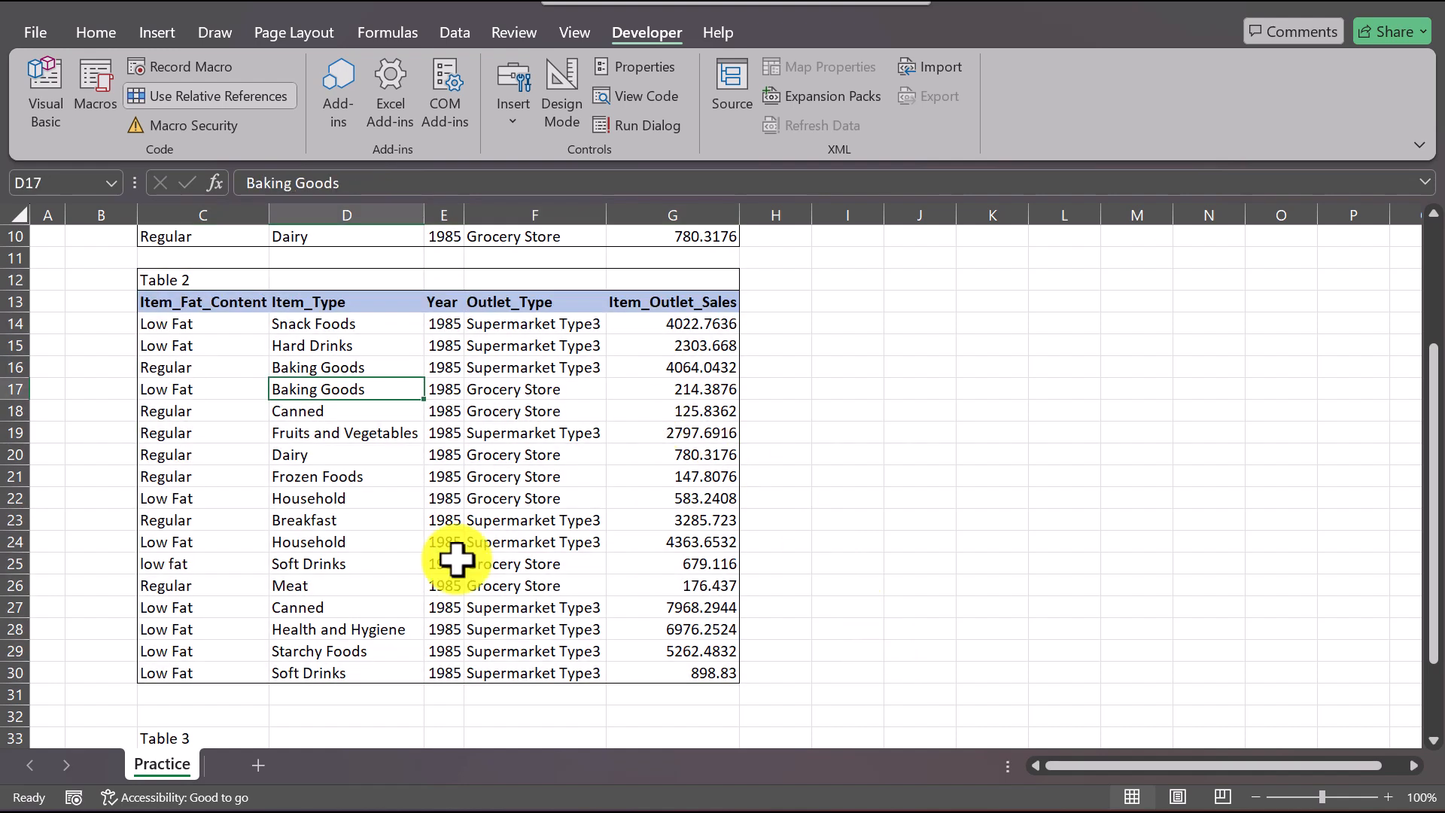
Step: Consult the exercise instructions in Word and insert a Form Control button in Excel at J34 beside Table 3, assigned to the macro name execute
{"action": "left_click", "coordinate": [821, 350]}
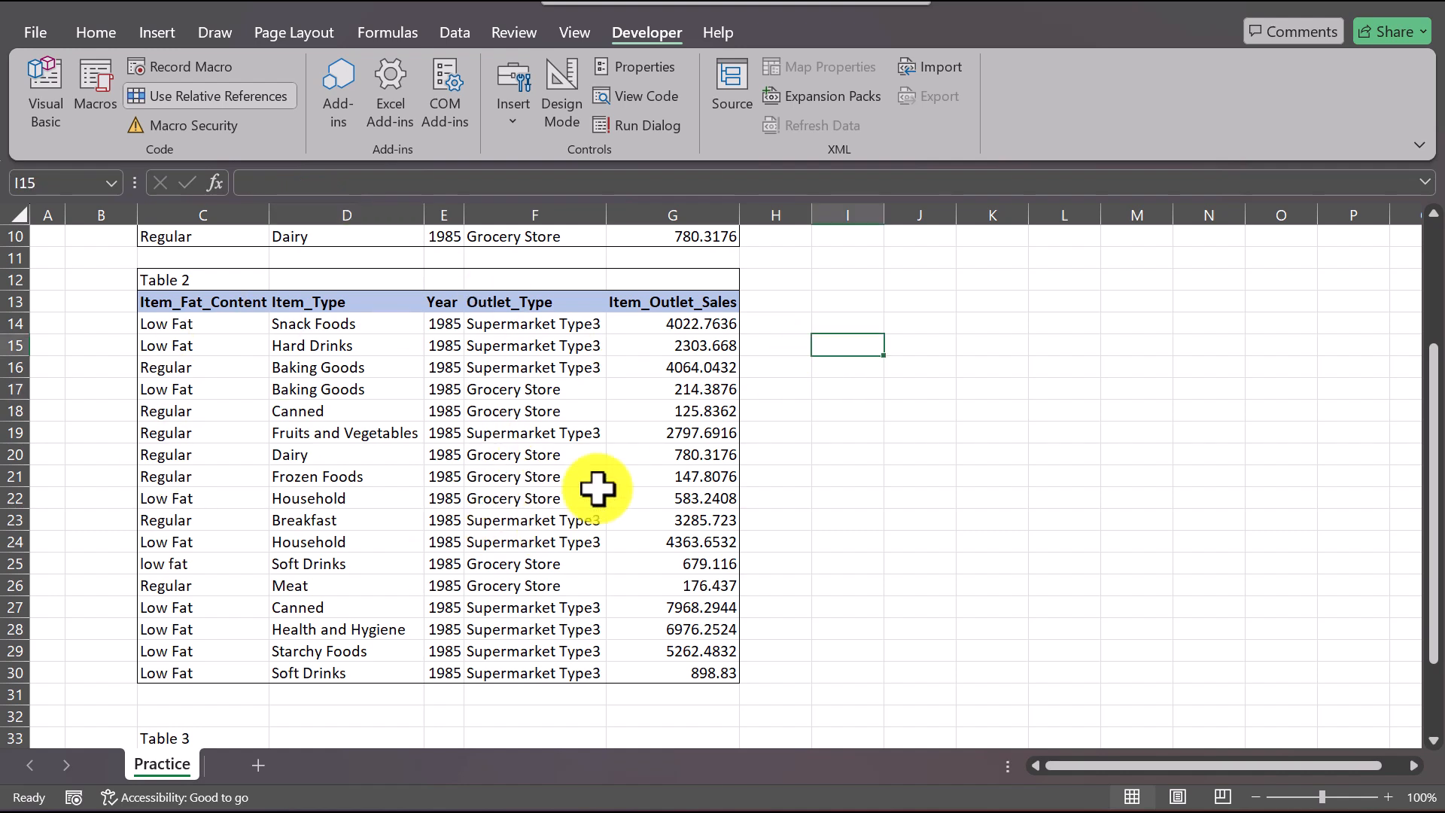
{"action": "left_click", "coordinate": [600, 811]}
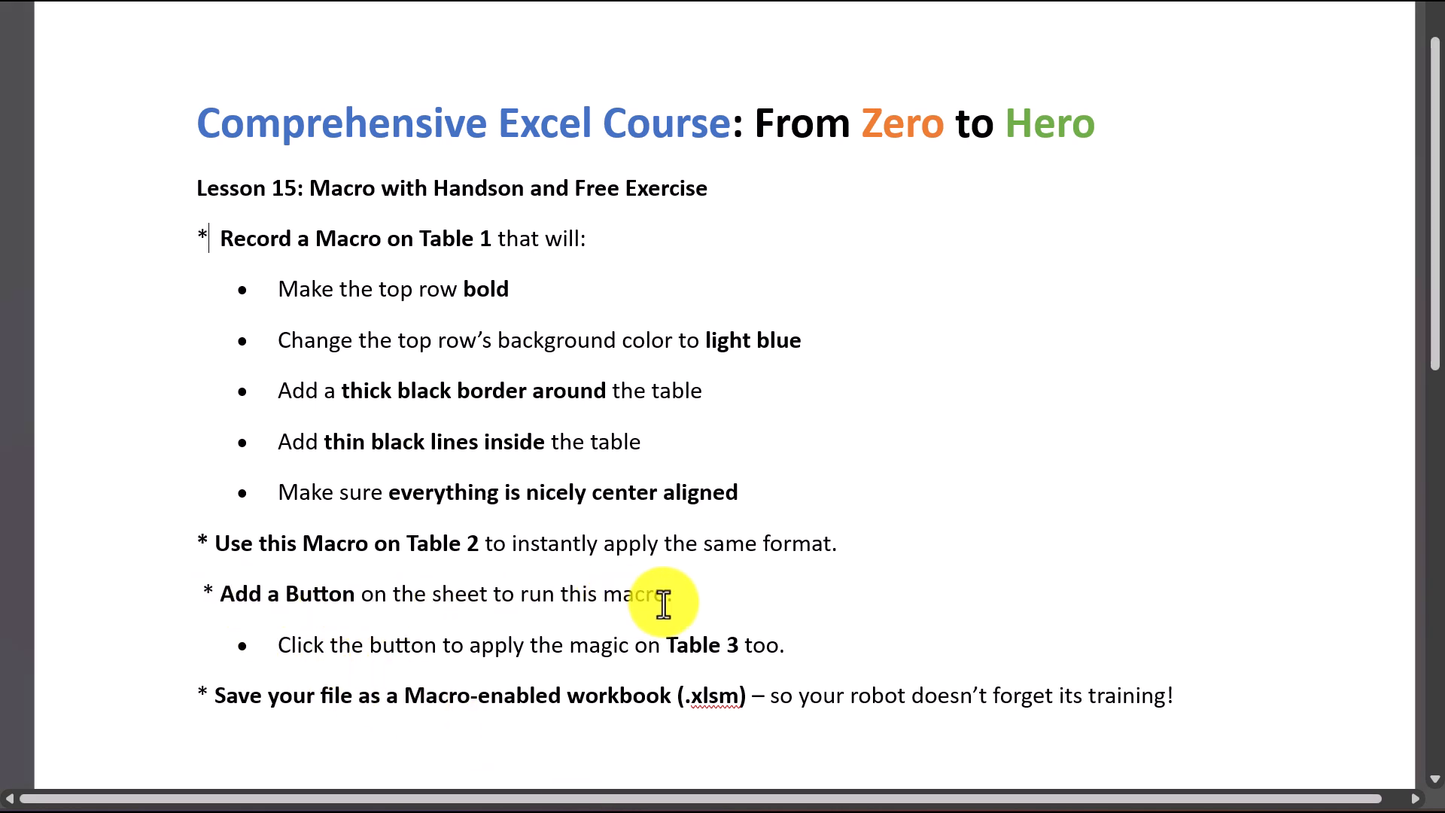
{"action": "left_click", "coordinate": [487, 810]}
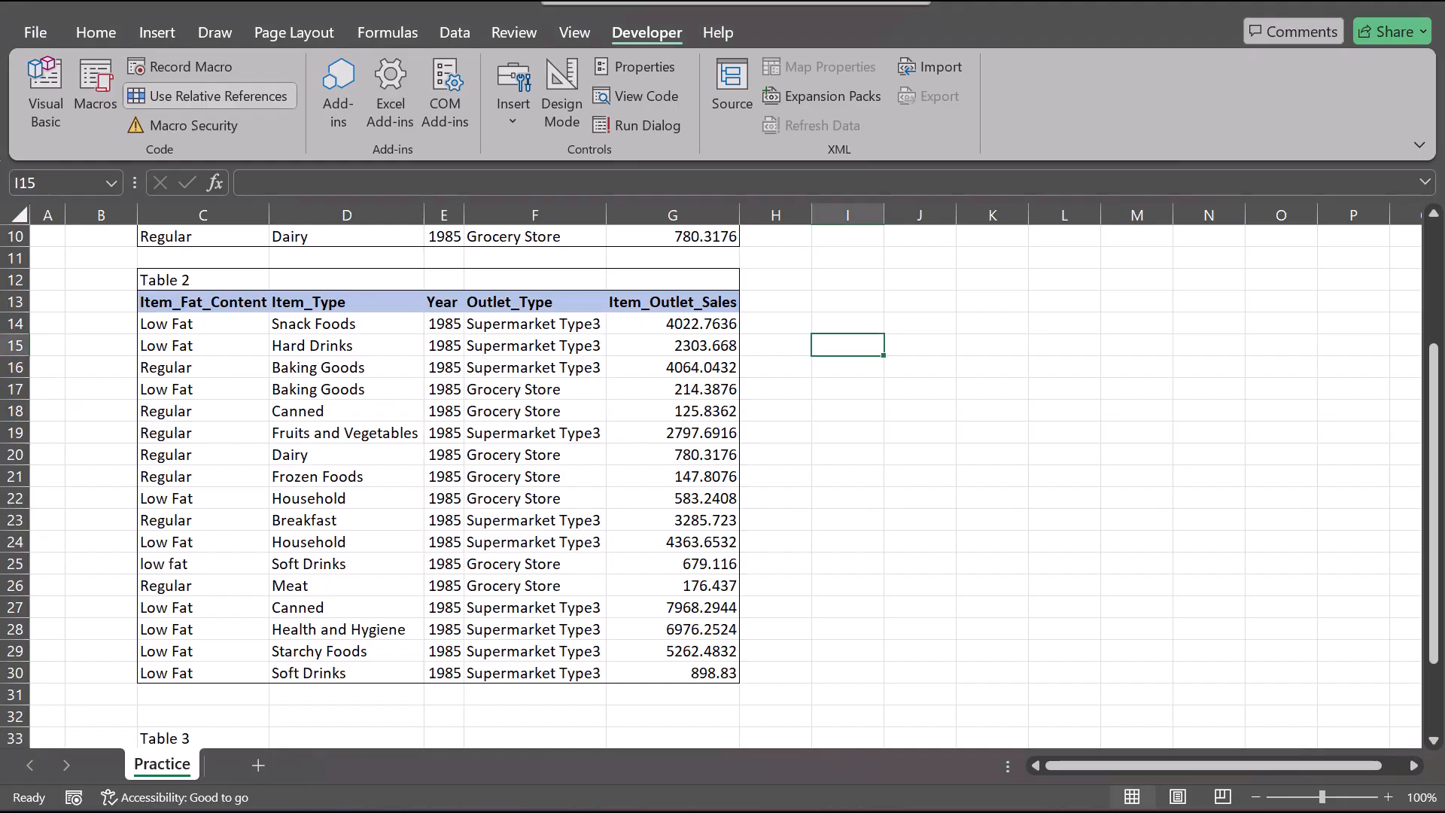
{"action": "scroll", "coordinate": [496, 442], "scroll_direction": "up", "scroll_amount": 2}
{"action": "scroll", "coordinate": [497, 443], "scroll_direction": "down", "scroll_amount": 4}
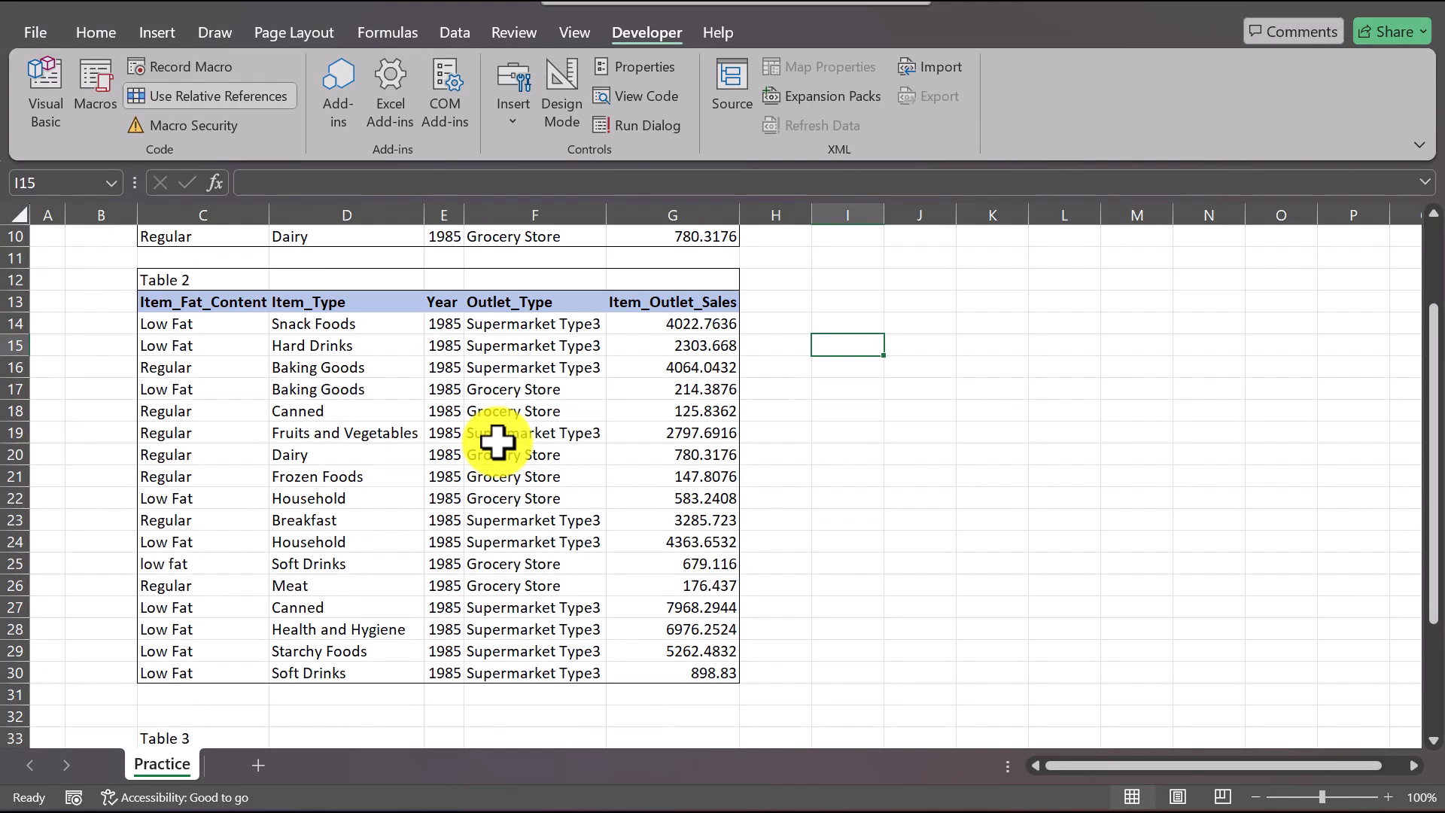
{"action": "scroll", "coordinate": [496, 442], "scroll_direction": "down", "scroll_amount": 2}
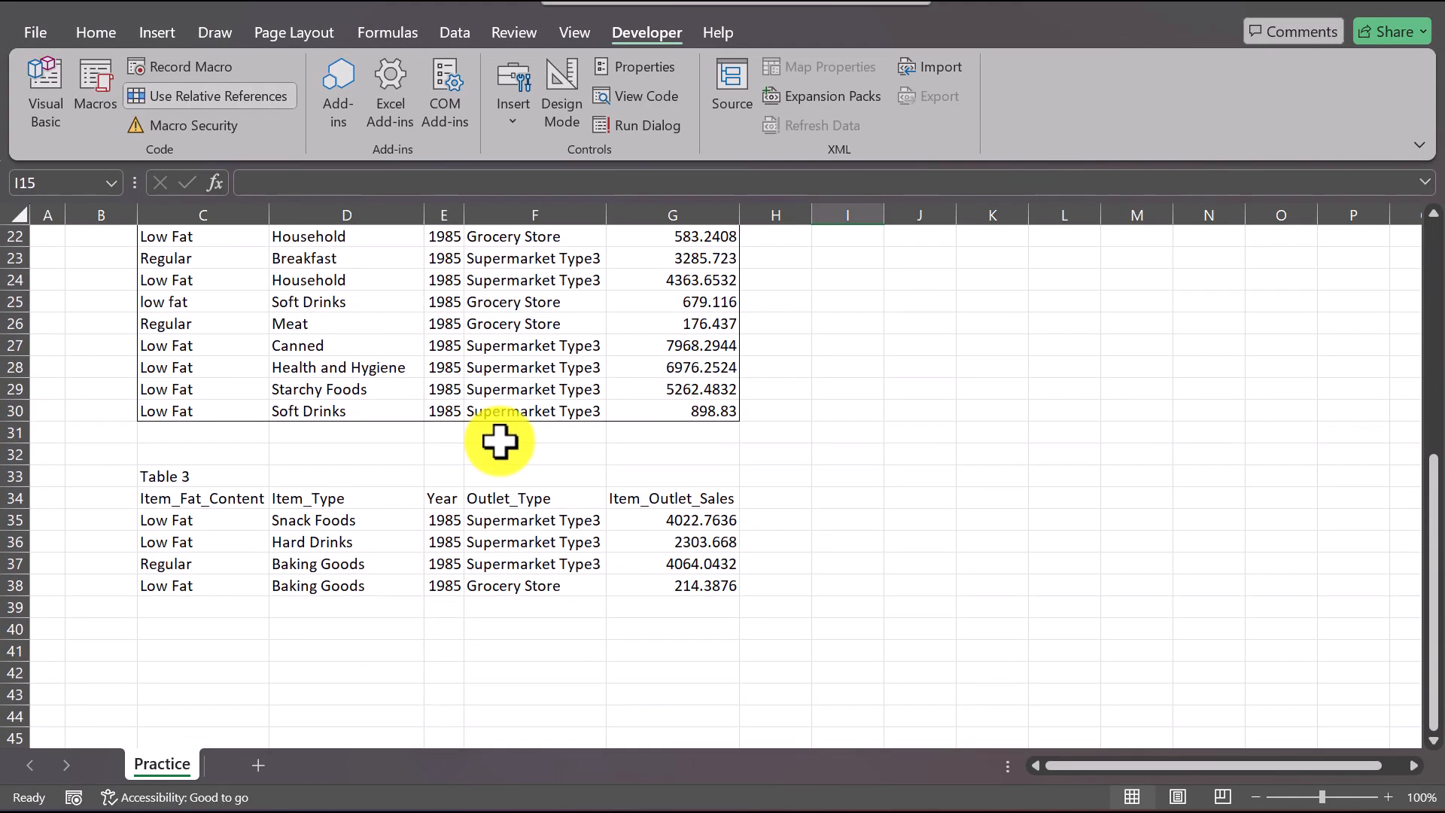
{"action": "left_click", "coordinate": [910, 503]}
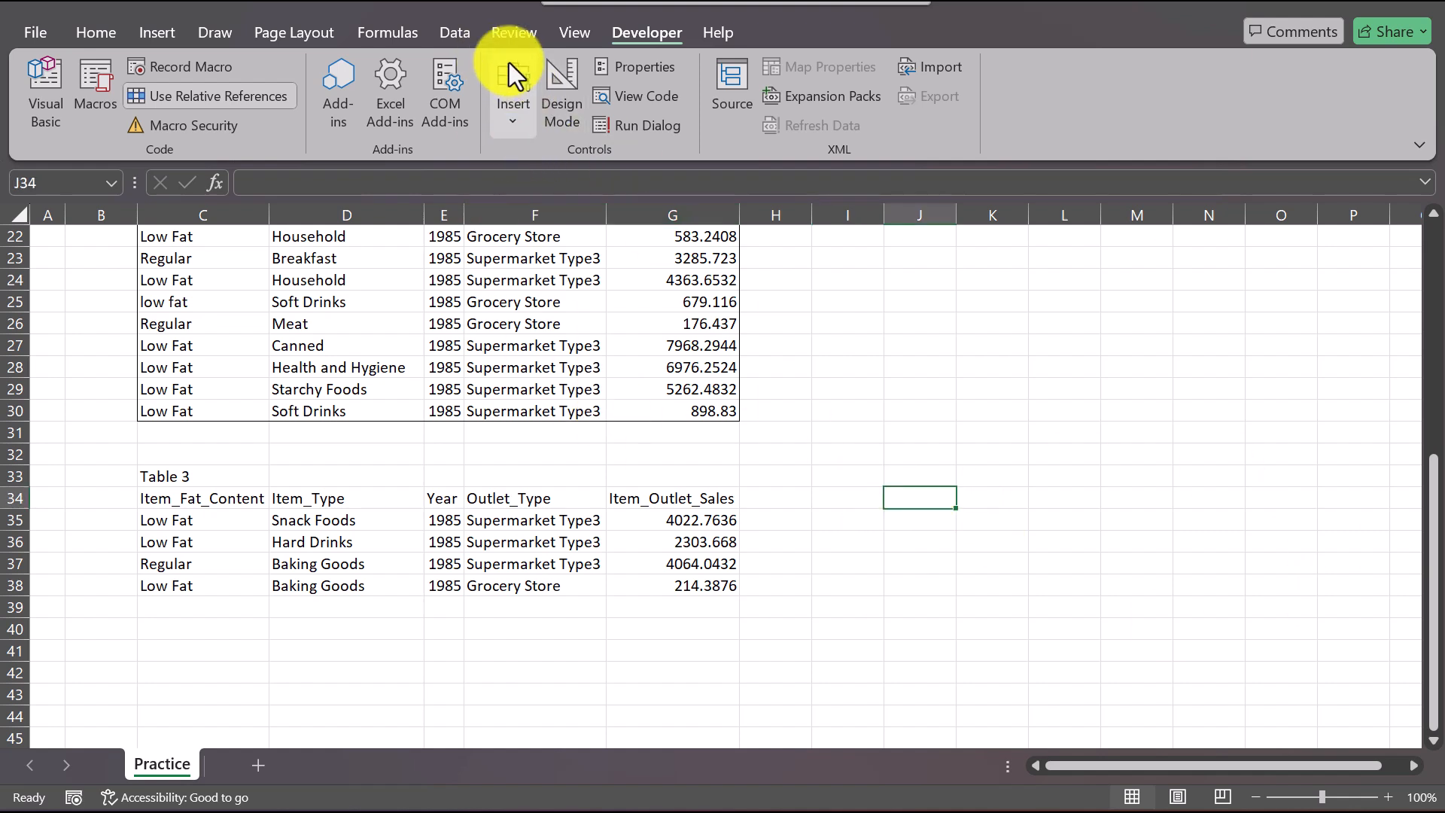
{"action": "left_click", "coordinate": [514, 113]}
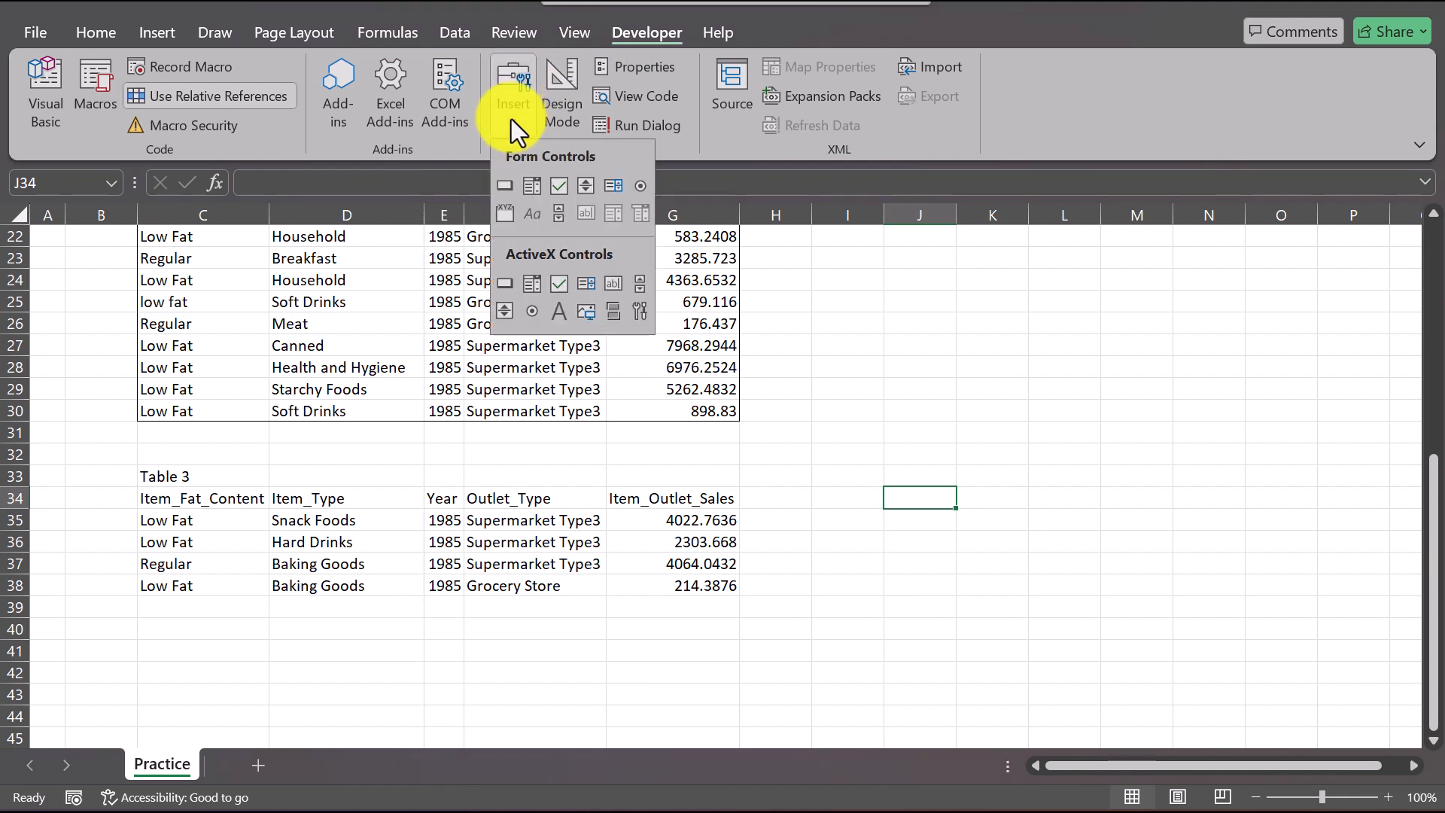
{"action": "left_click", "coordinate": [506, 184]}
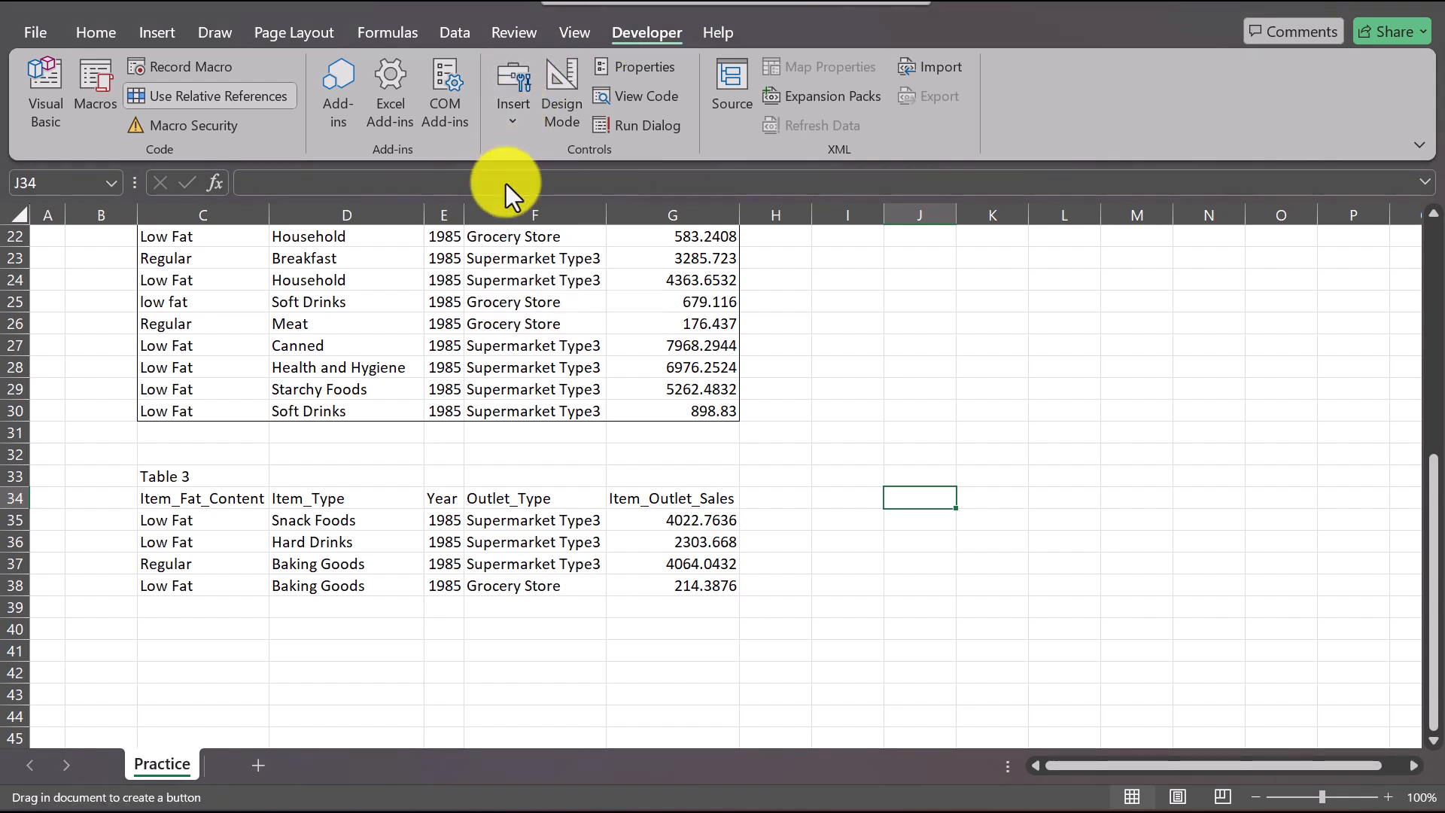
{"action": "left_click", "coordinate": [911, 494]}
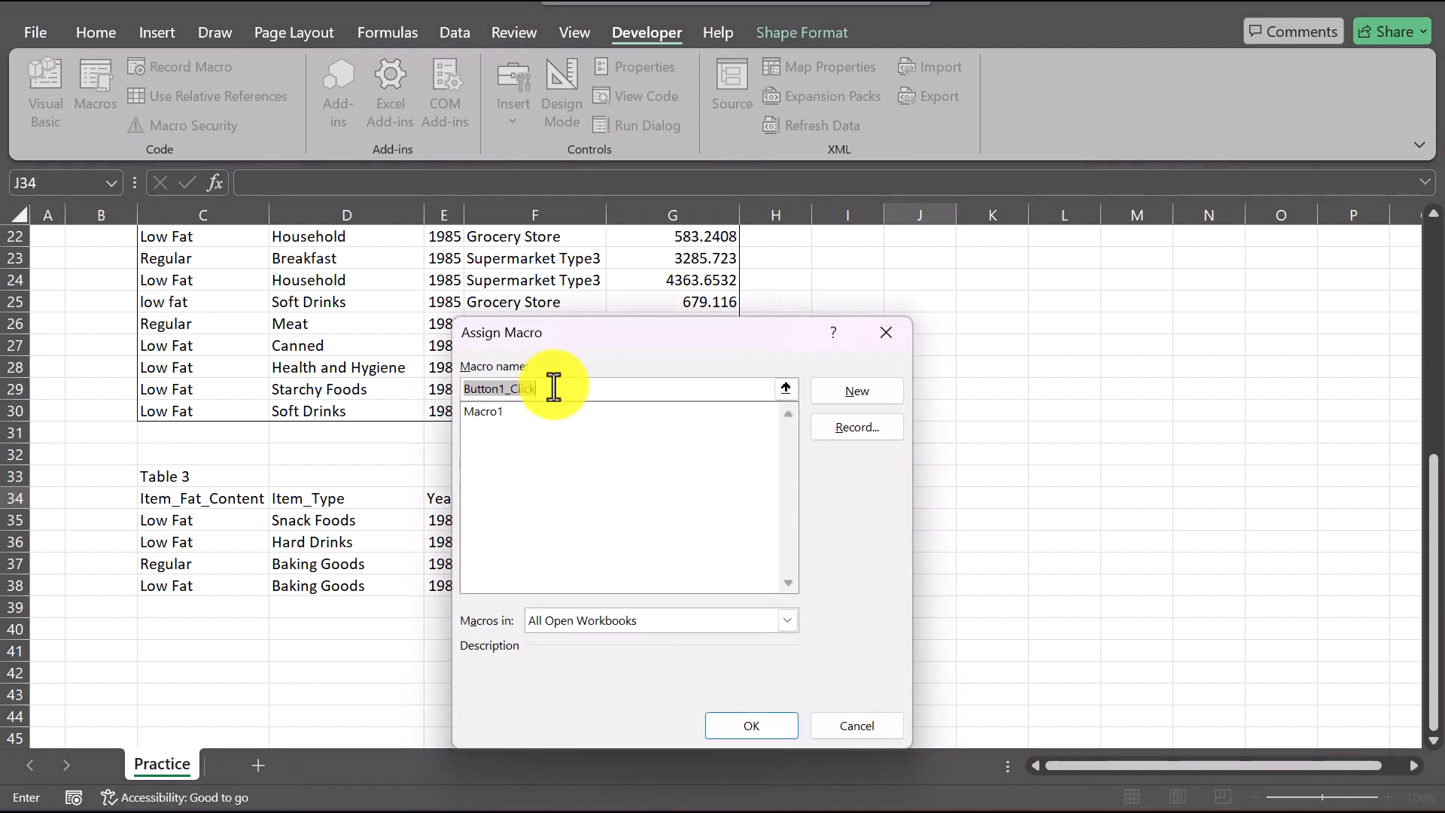
{"action": "type", "text": "execute"}
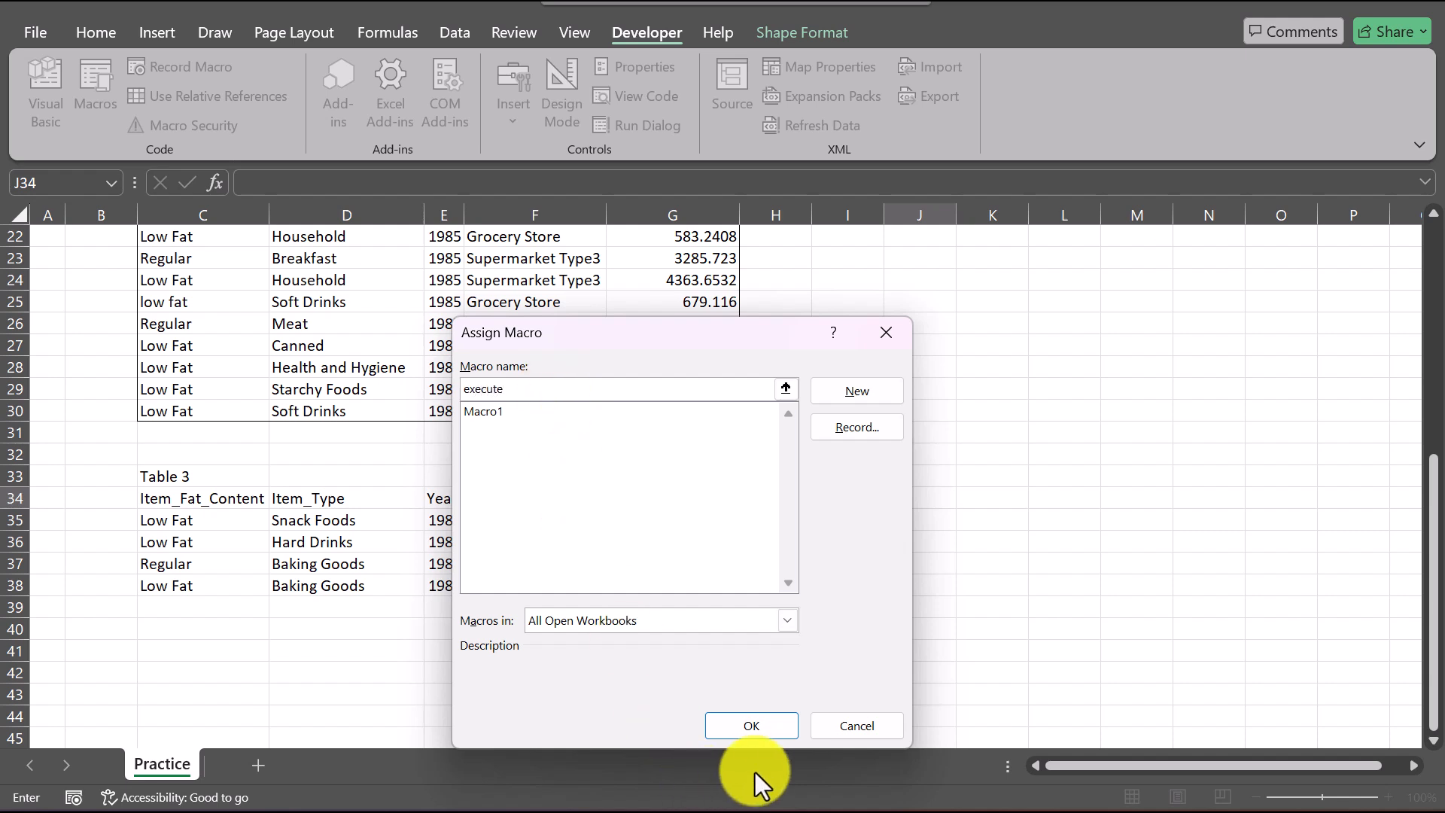
{"action": "left_click", "coordinate": [756, 727]}
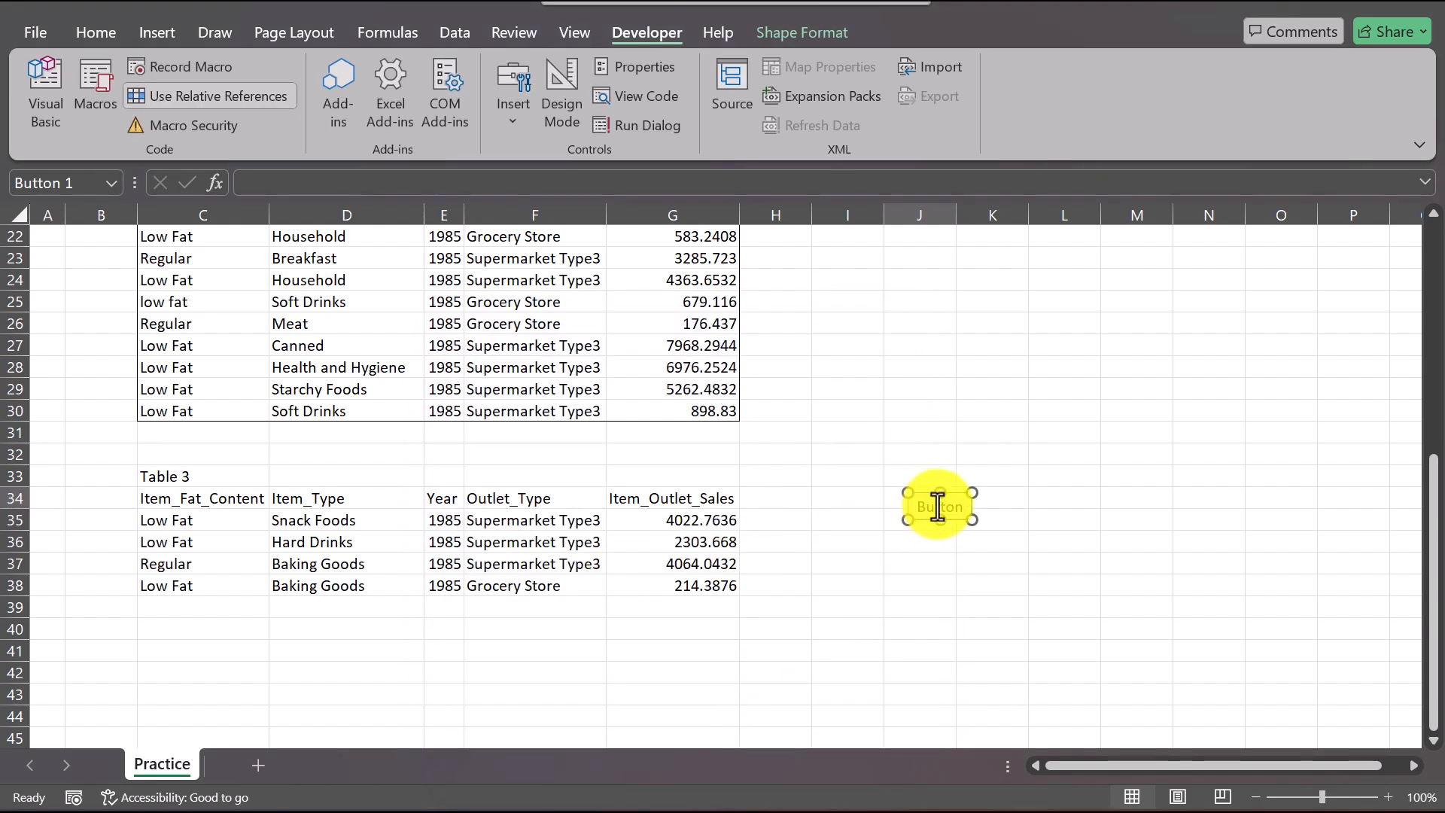
Step: Try to run the button's assigned macro on Table 3 from its header cell C34
{"action": "left_click", "coordinate": [183, 499]}
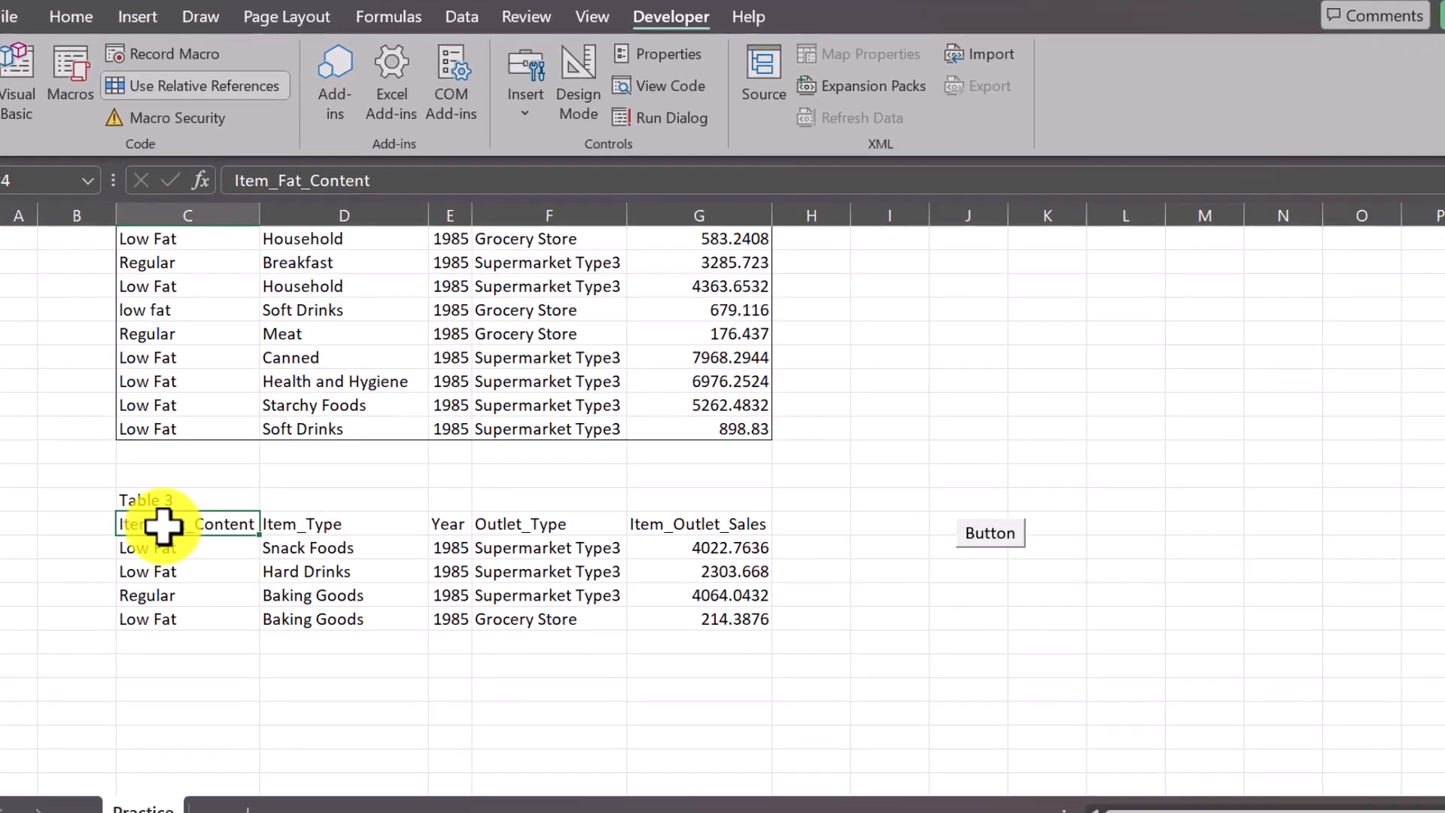
{"action": "left_click", "coordinate": [1152, 630]}
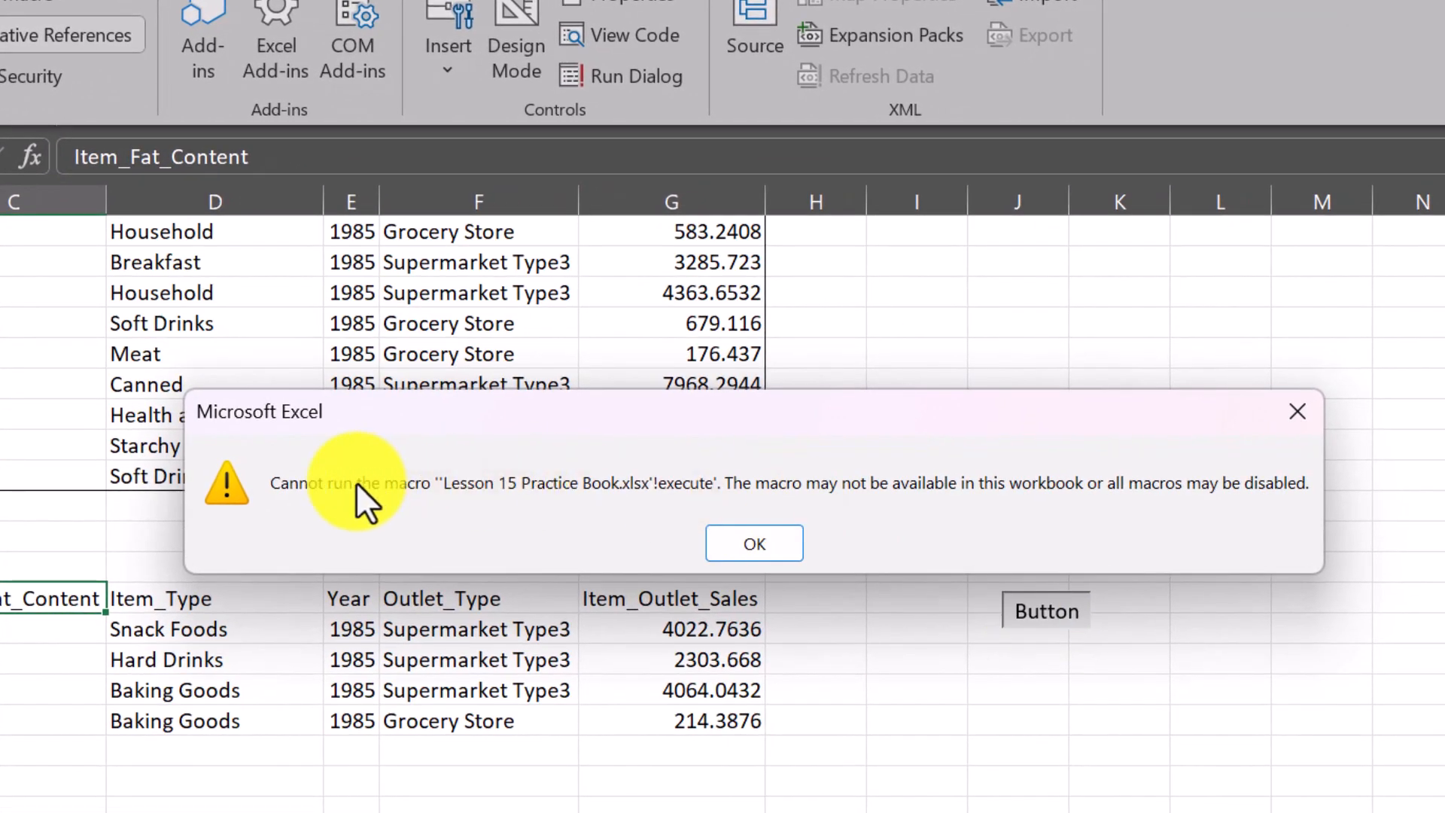
{"action": "left_click", "coordinate": [753, 550]}
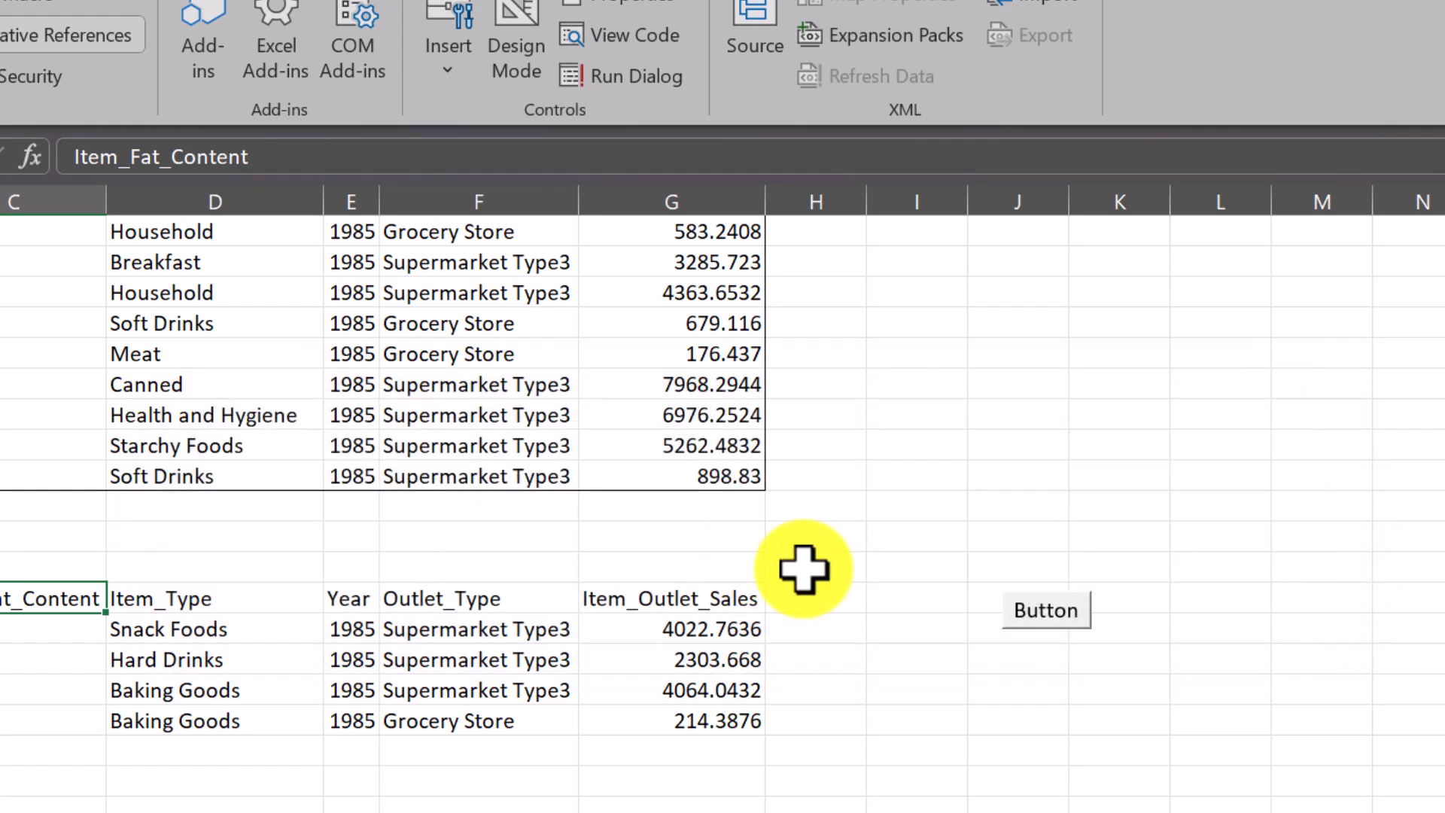
Step: Assign Macro1 to the button beside Table 3 and run it on Table 3 from header cell C34
{"action": "right_click", "coordinate": [1039, 611]}
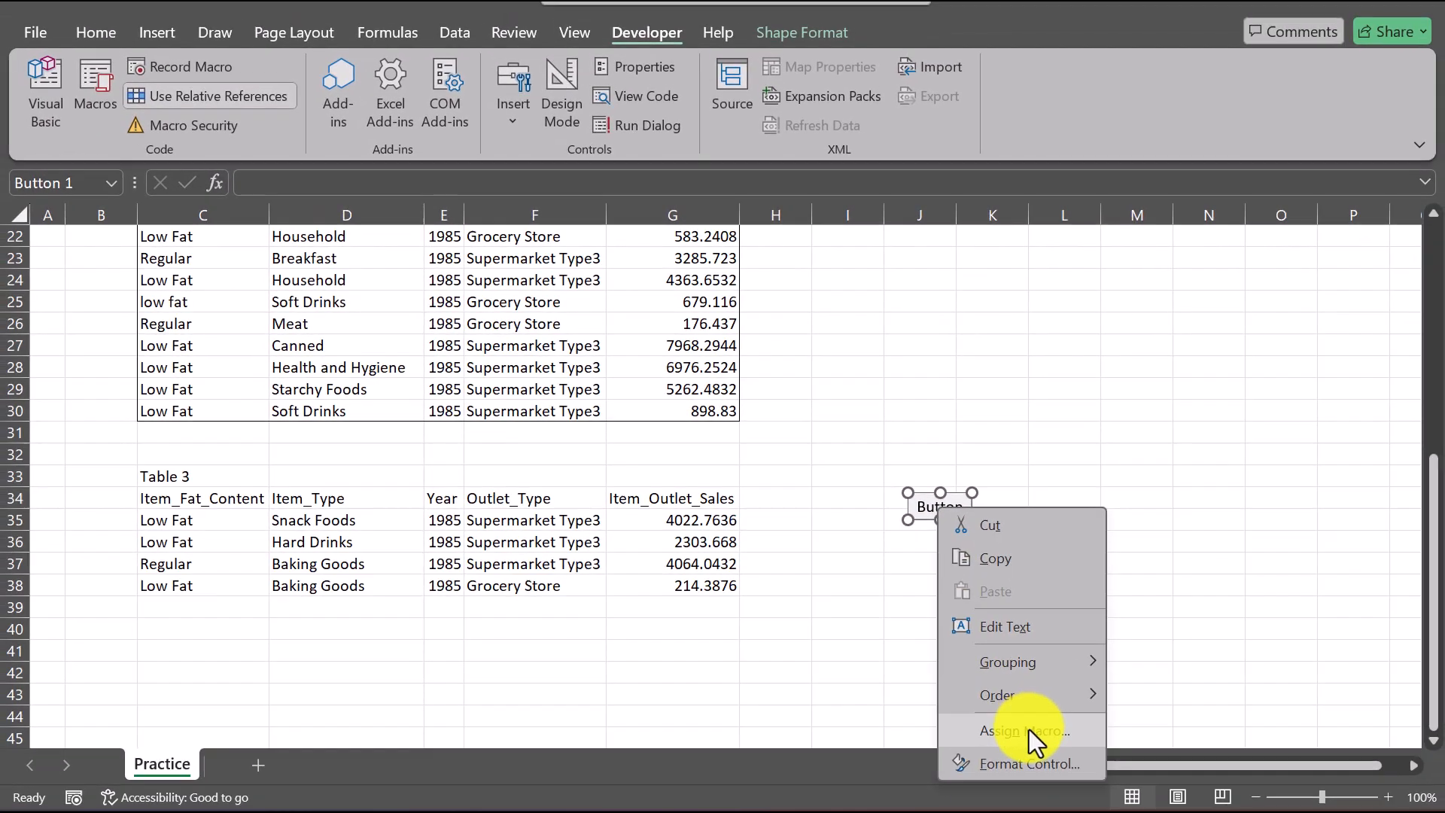
{"action": "left_click", "coordinate": [1084, 810]}
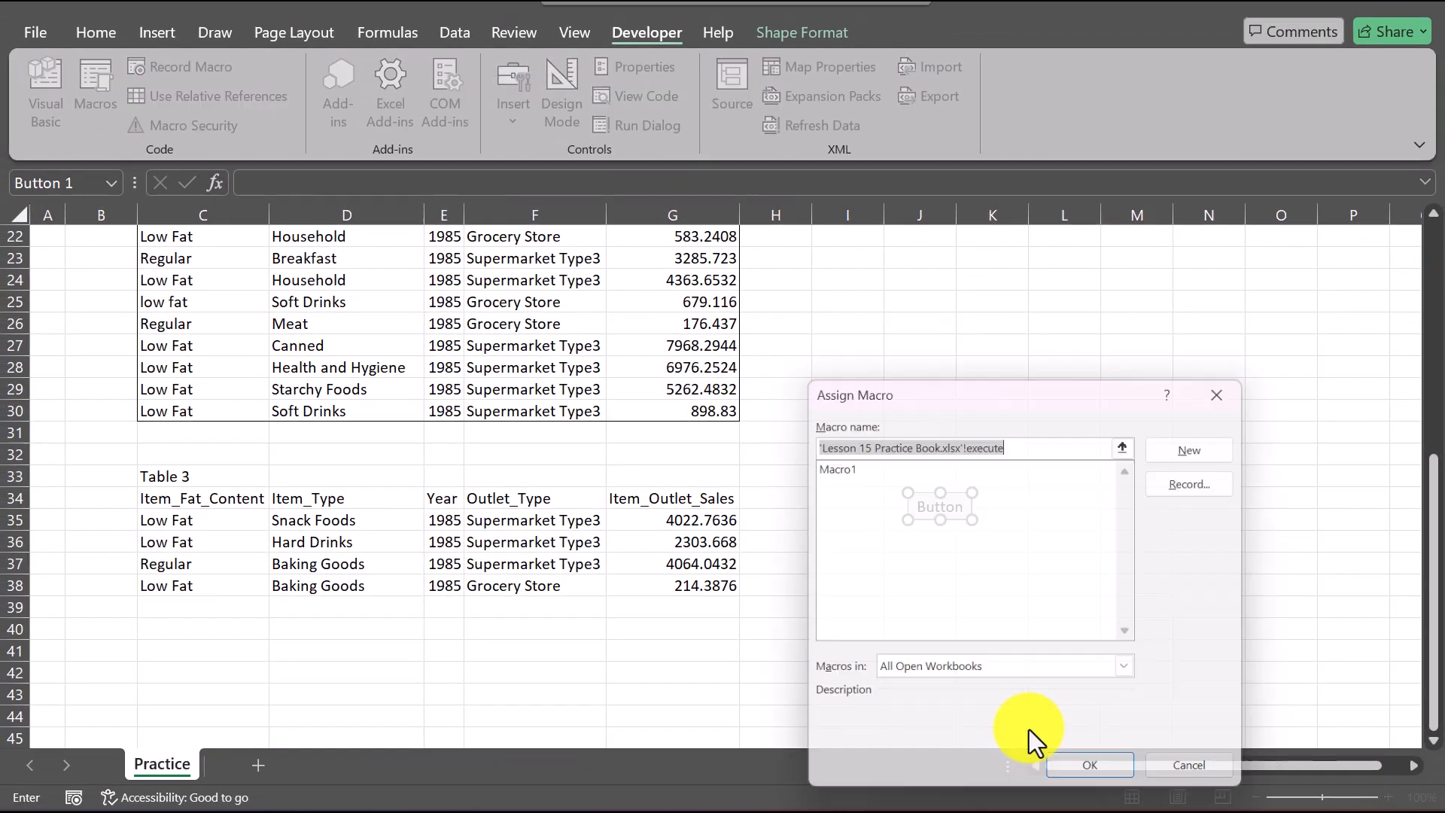
{"action": "left_click", "coordinate": [839, 466]}
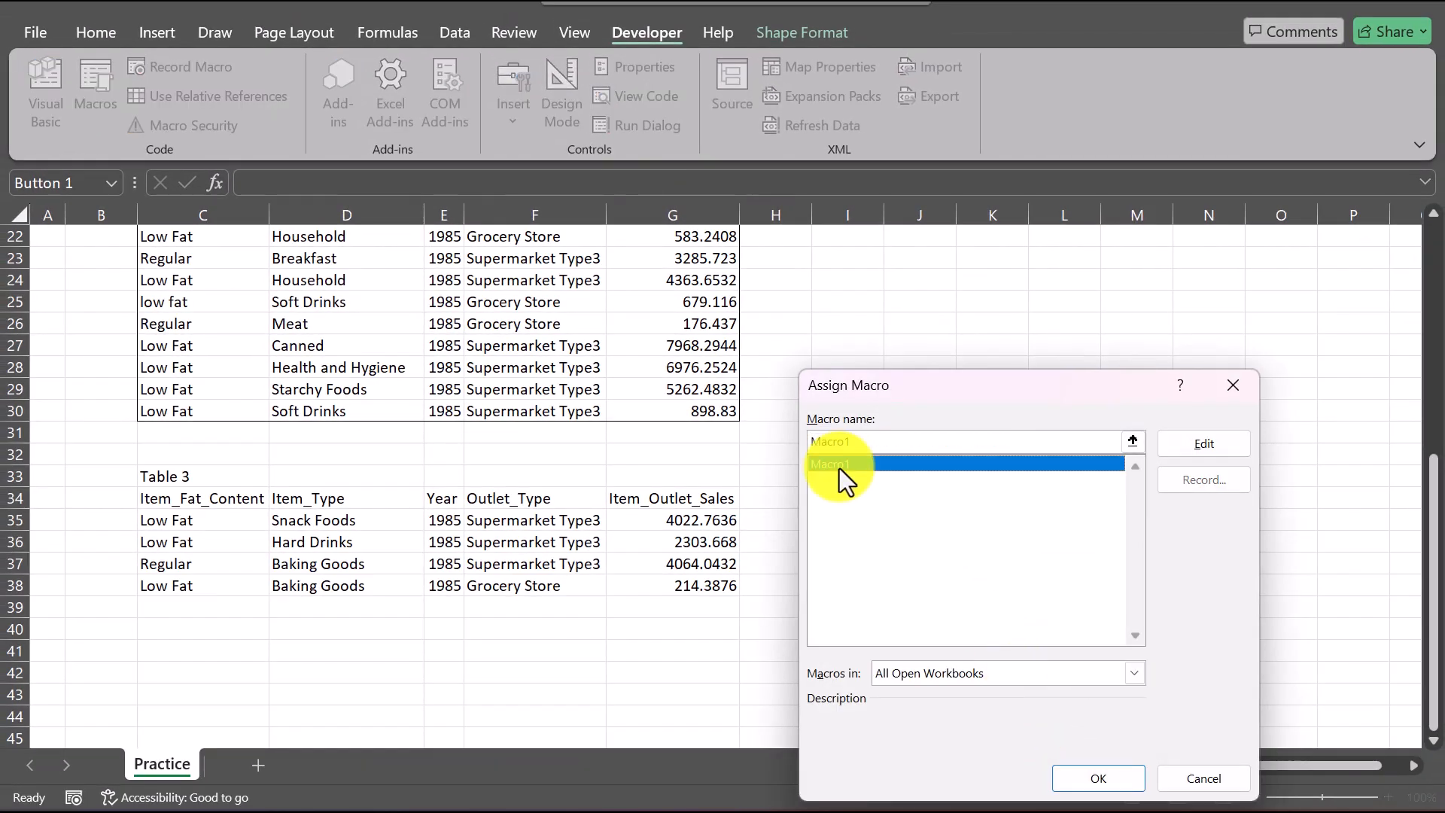
{"action": "left_click", "coordinate": [1101, 778]}
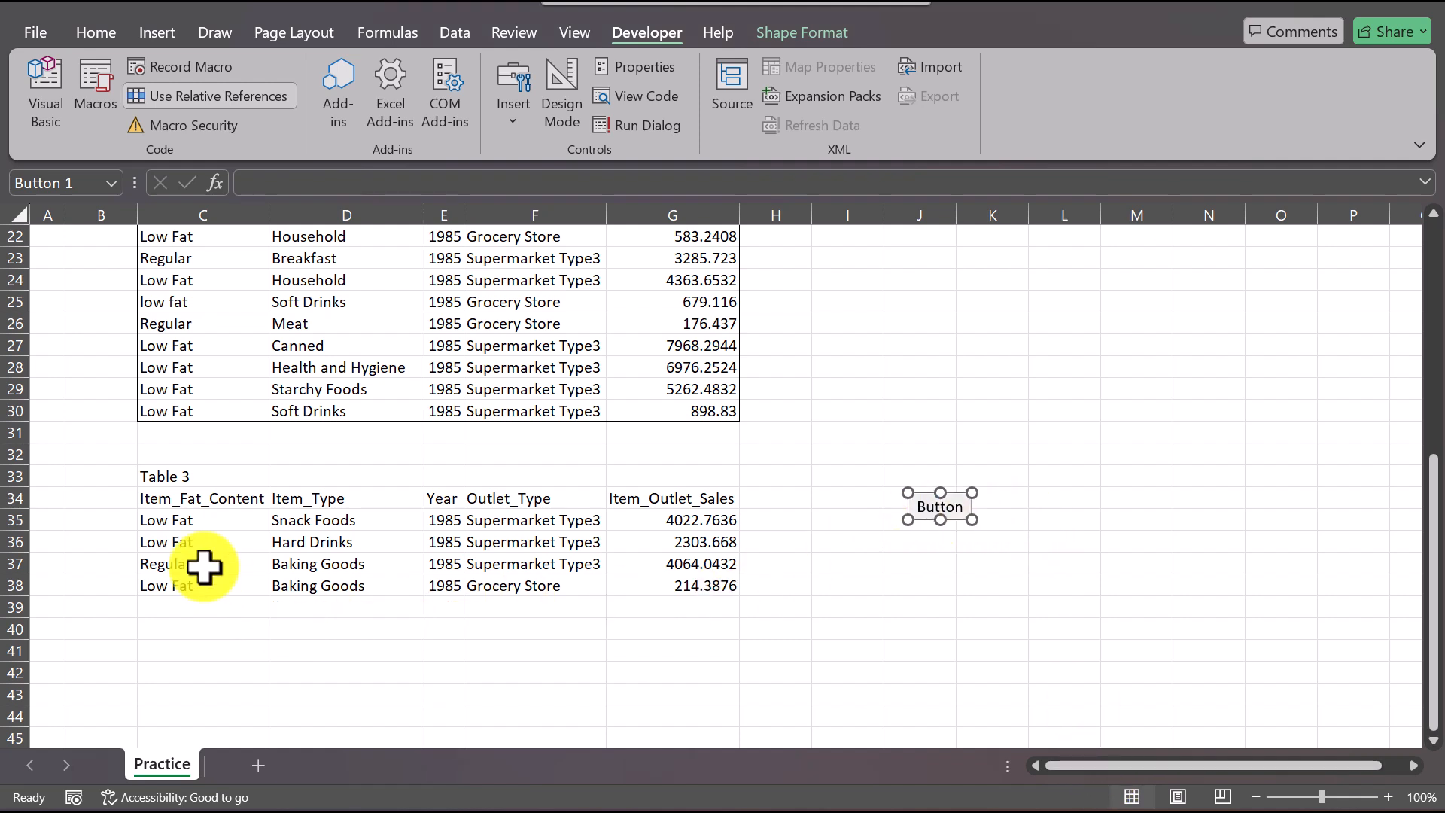
{"action": "left_click", "coordinate": [189, 500]}
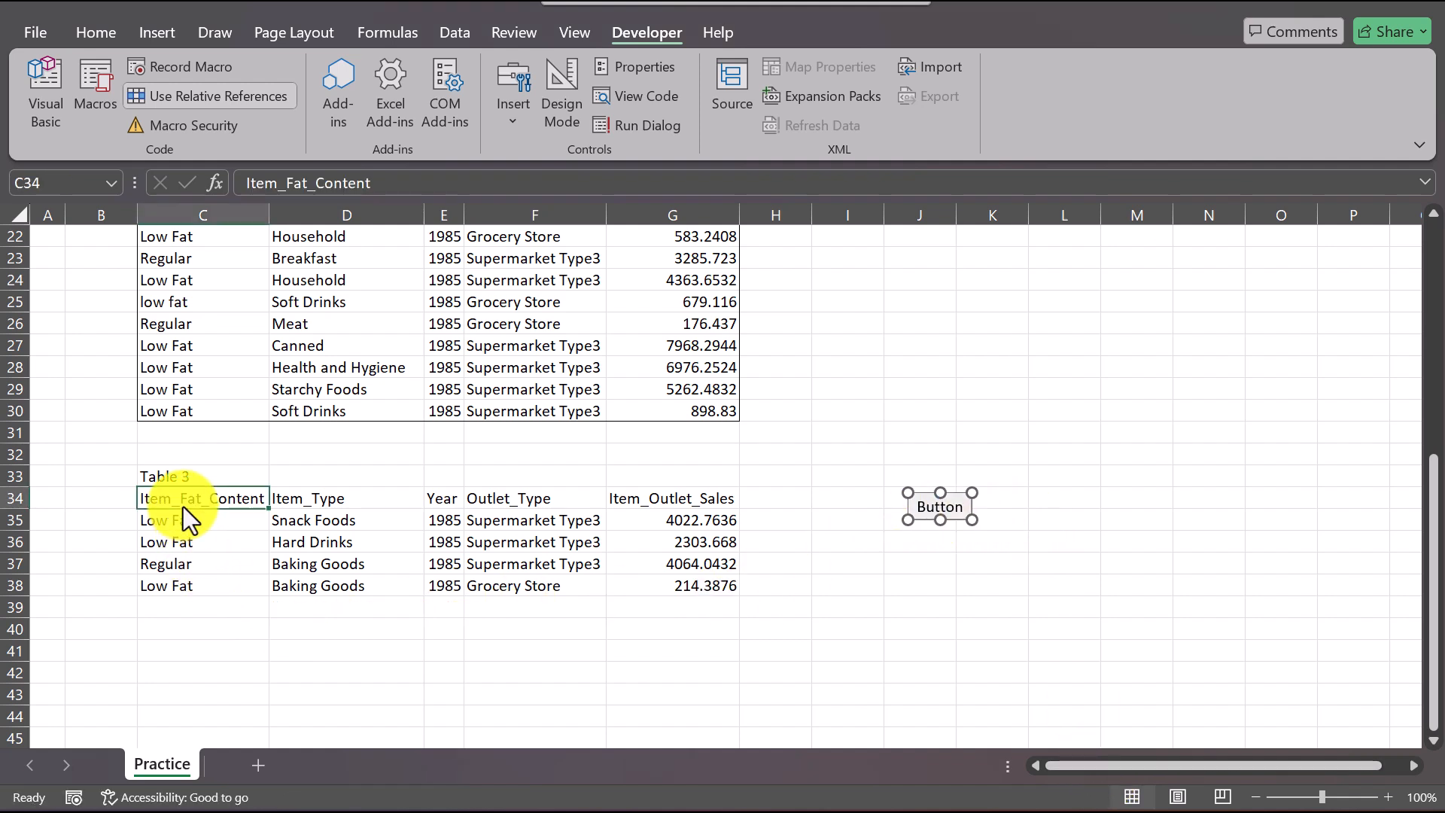
{"action": "left_click", "coordinate": [968, 516]}
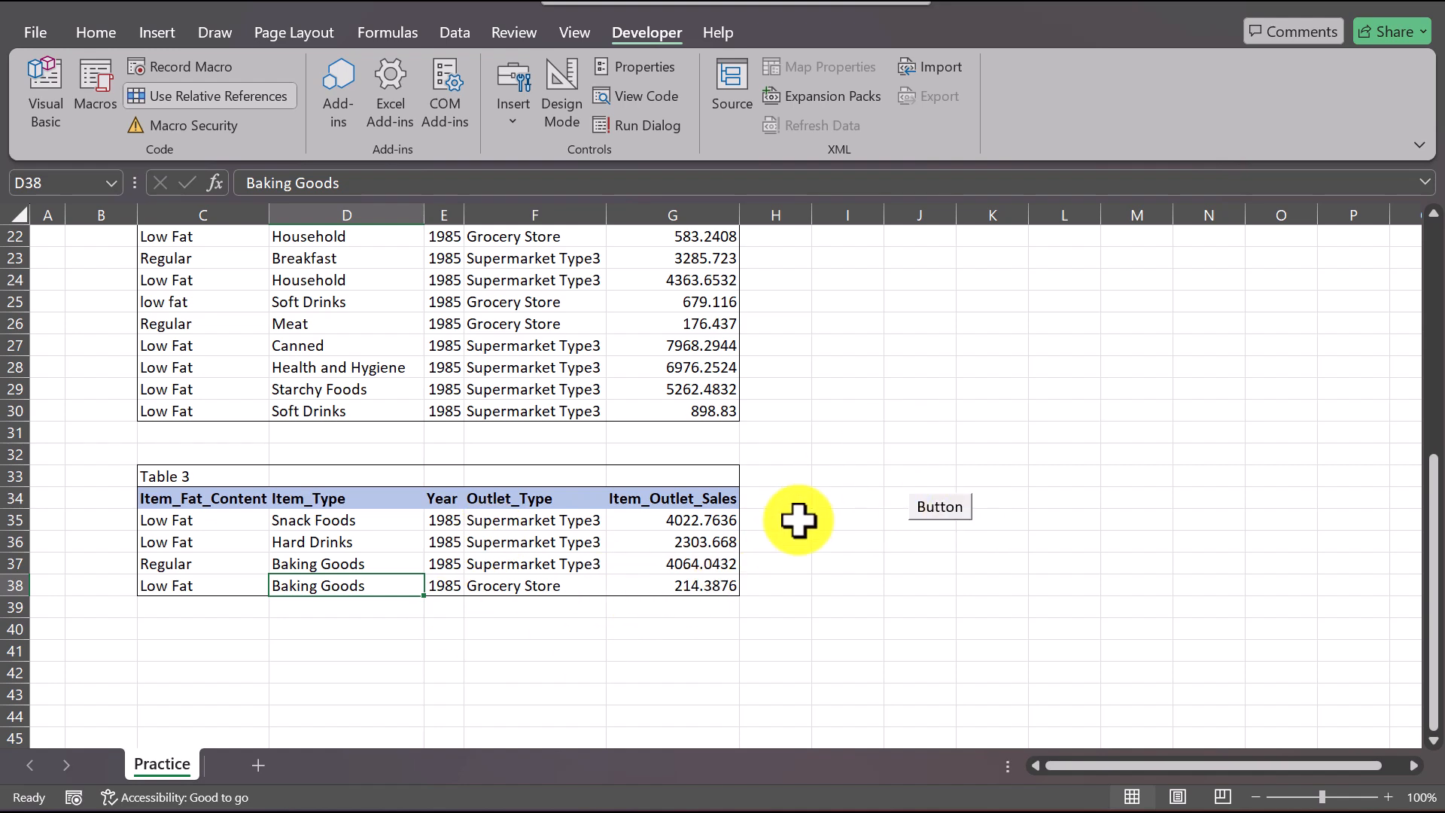
Step: Consult the file-saving instruction in Word and try to save the workbook in Excel in its current macro-free format
{"action": "scroll", "coordinate": [798, 520], "scroll_direction": "up", "scroll_amount": 3}
{"action": "scroll", "coordinate": [416, 493], "scroll_direction": "up", "scroll_amount": 4}
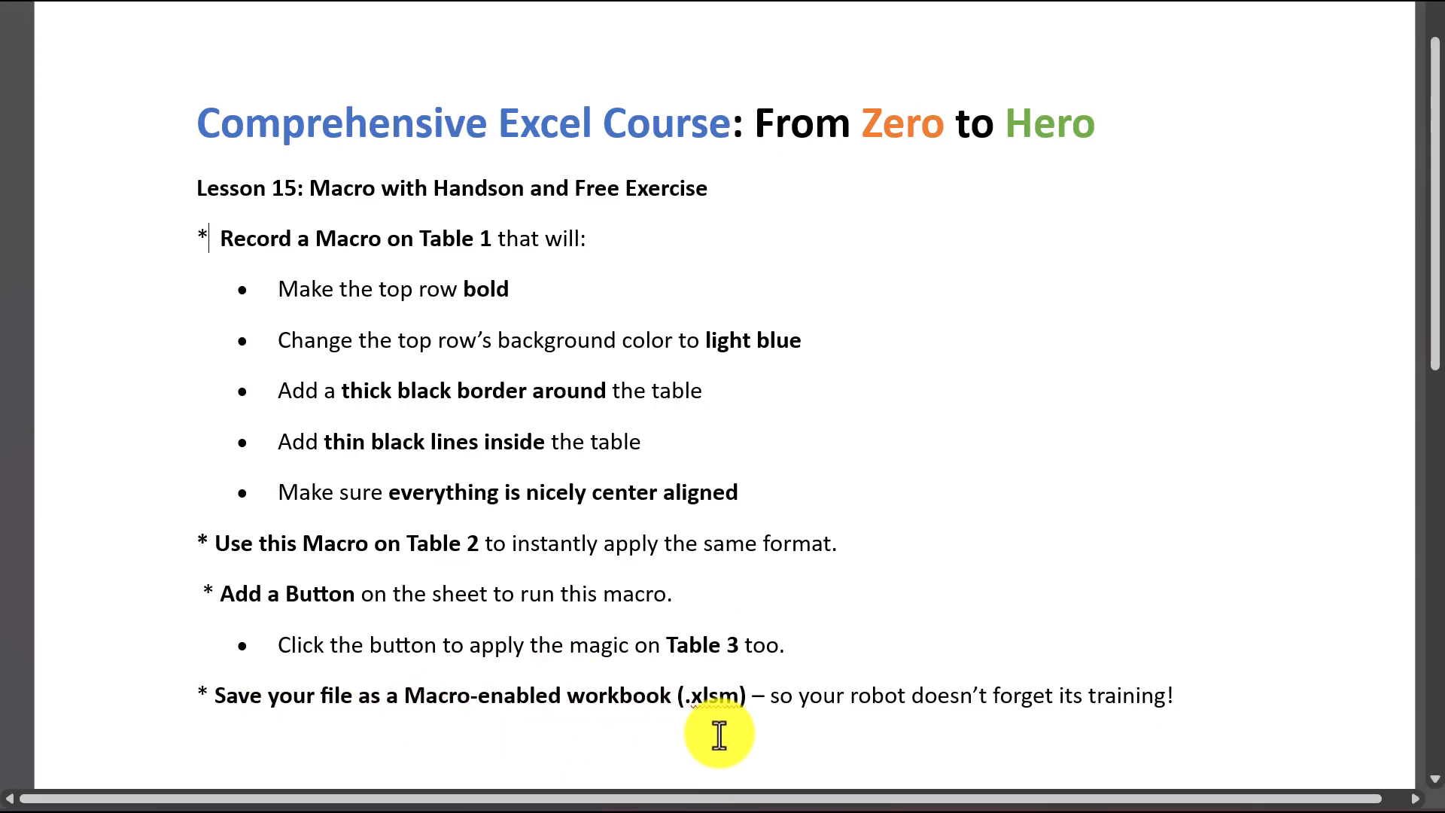
{"action": "left_click_drag", "start_coordinate": [735, 696], "coordinate": [691, 708]}
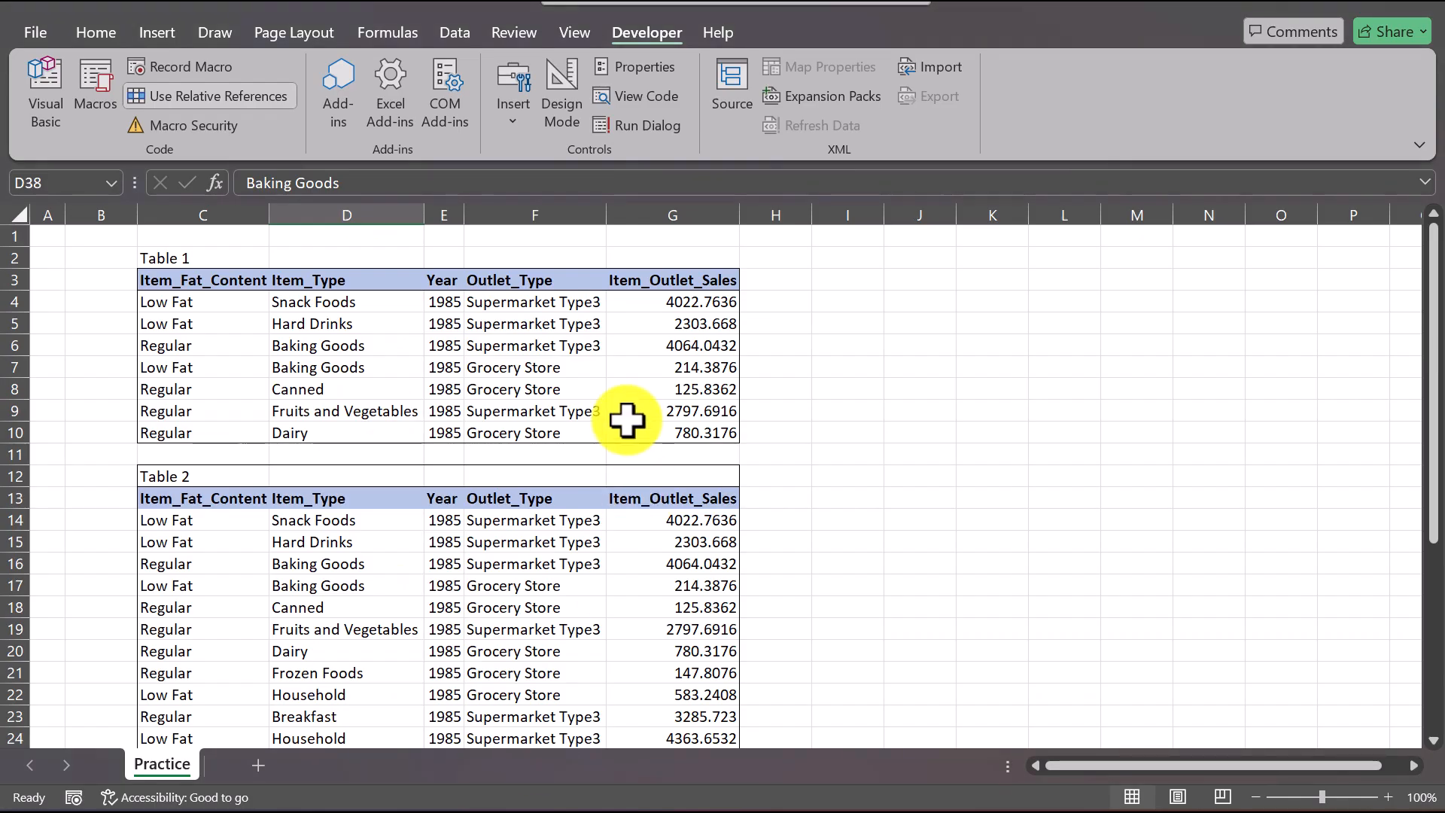
{"action": "key", "text": "ctrl+s"}
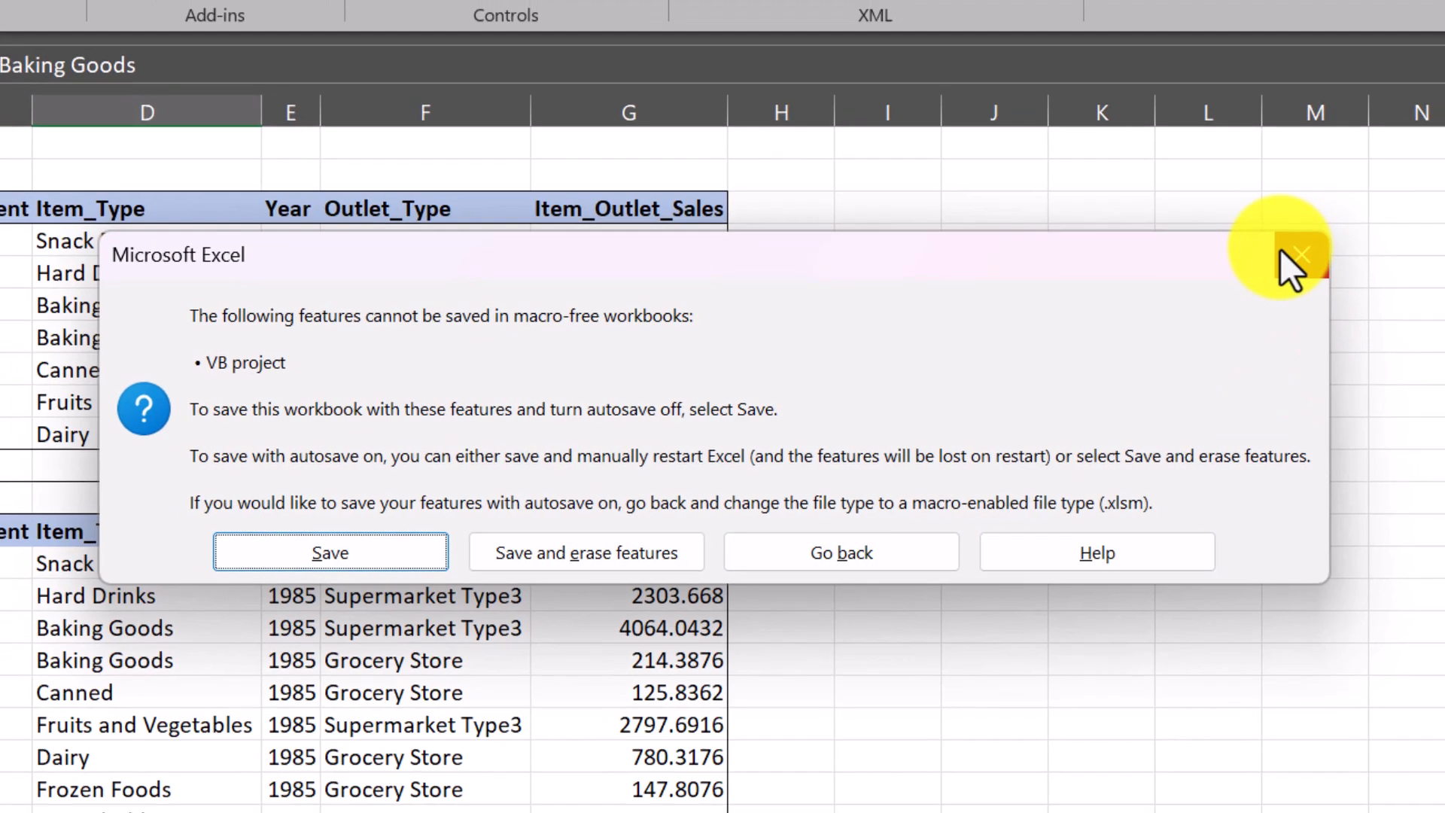
{"action": "left_click", "coordinate": [1318, 256]}
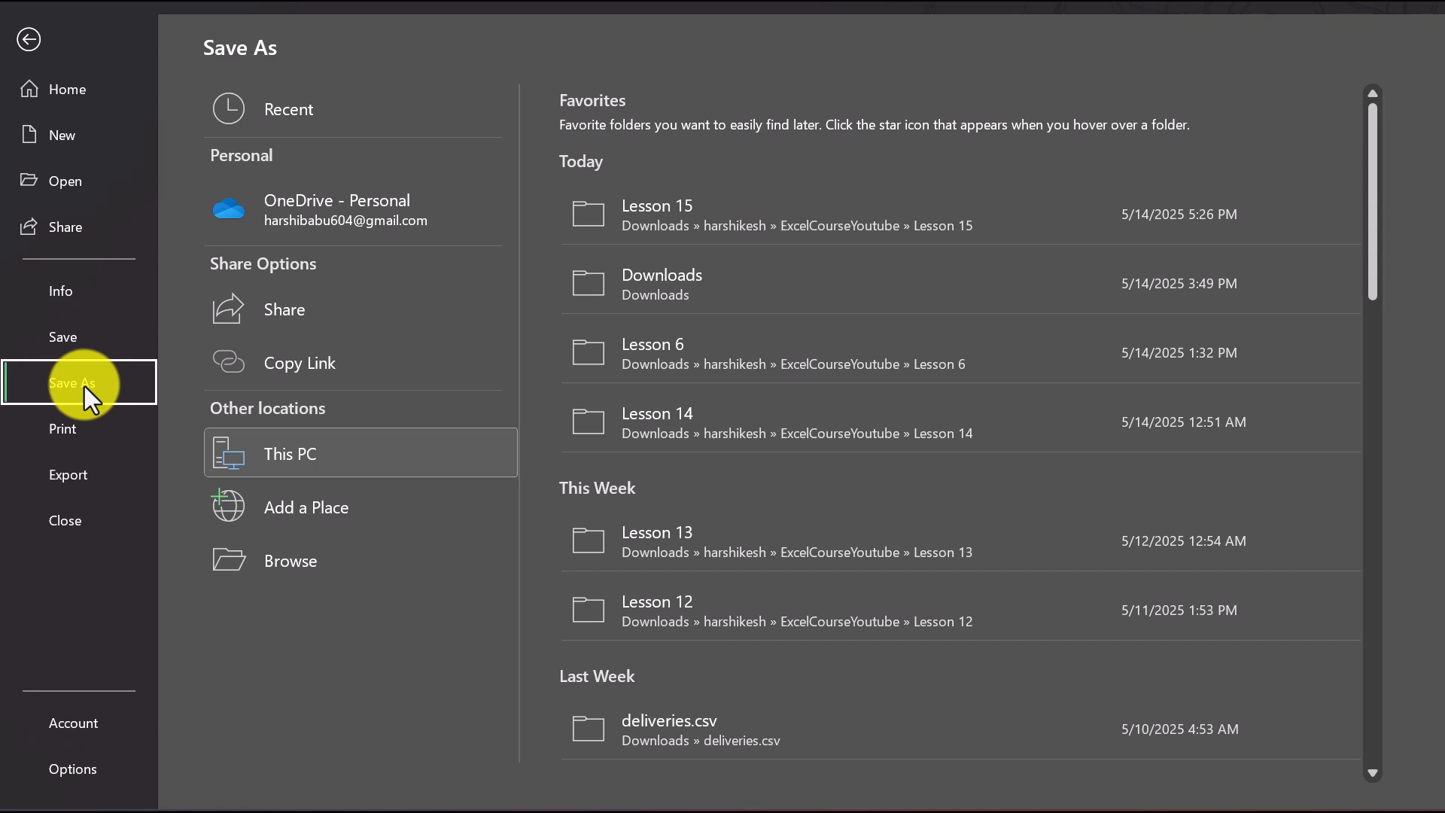
Step: Save the workbook in the Lesson 15 folder as an Excel Macro-Enabled Workbook named Lesson 15 Practice Book.xlsm
{"action": "left_click", "coordinate": [658, 214]}
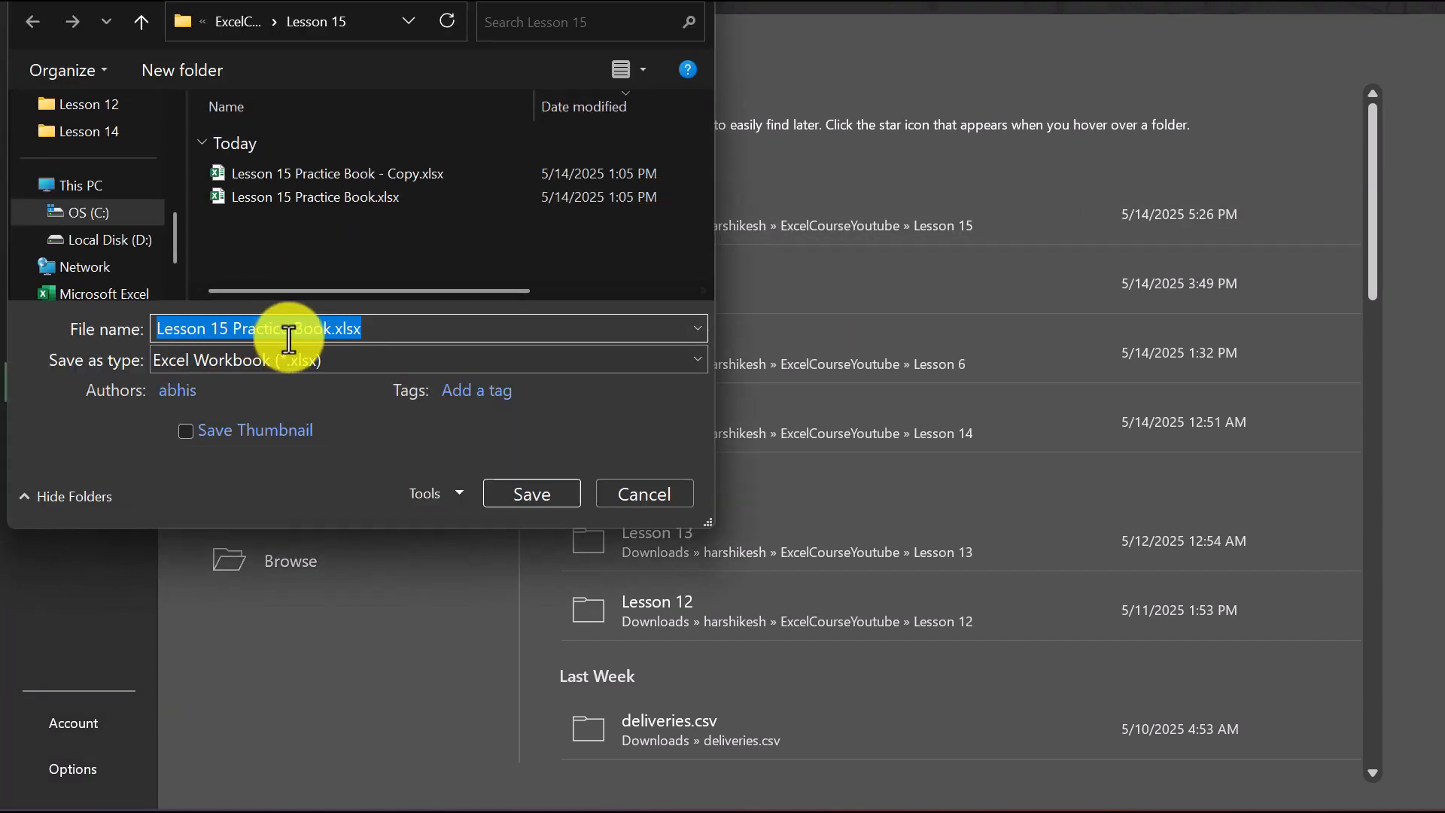
{"action": "left_click", "coordinate": [418, 360]}
{"action": "scroll", "coordinate": [391, 301], "scroll_direction": "down", "scroll_amount": 1}
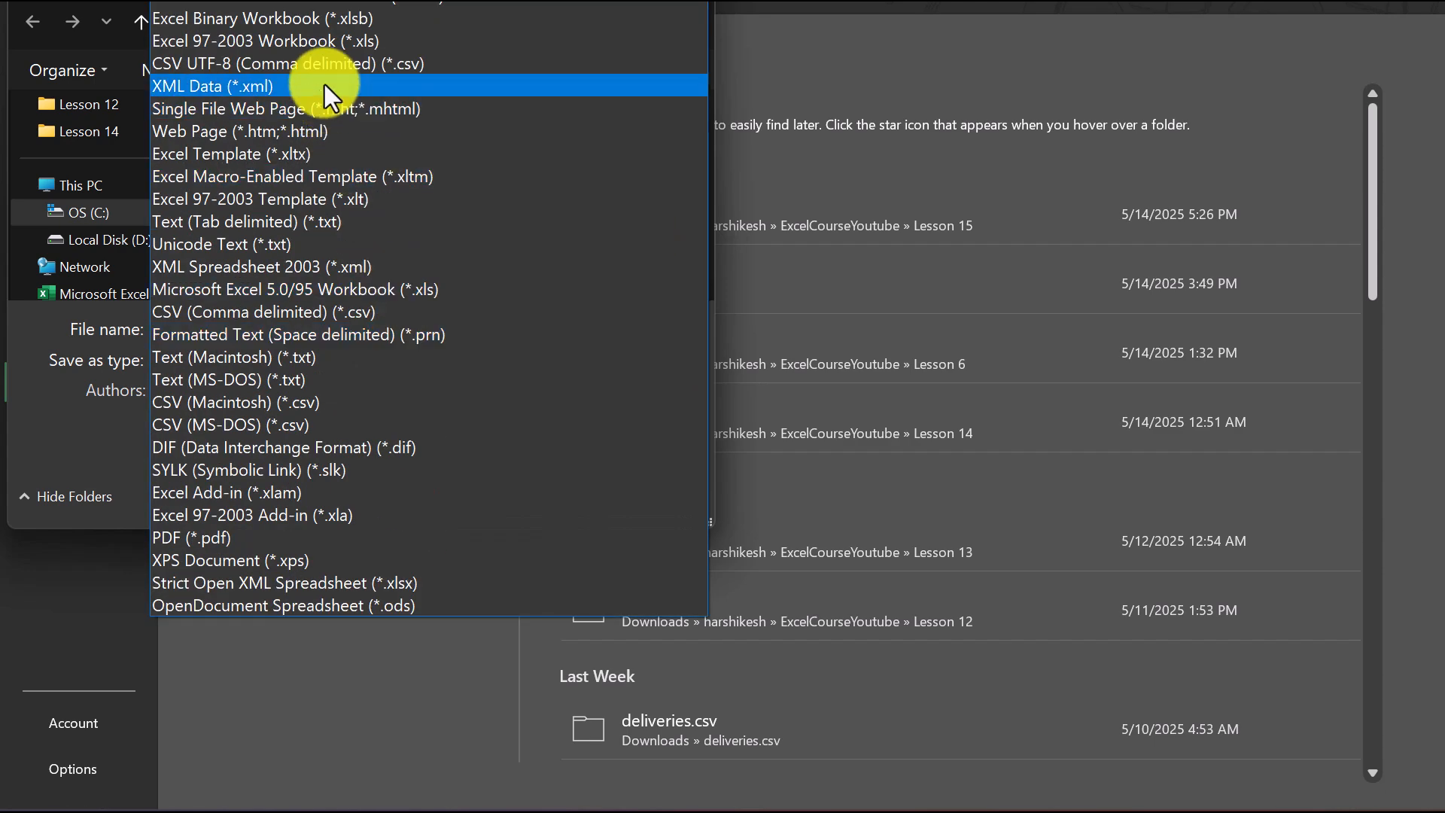
{"action": "left_click", "coordinate": [322, 4]}
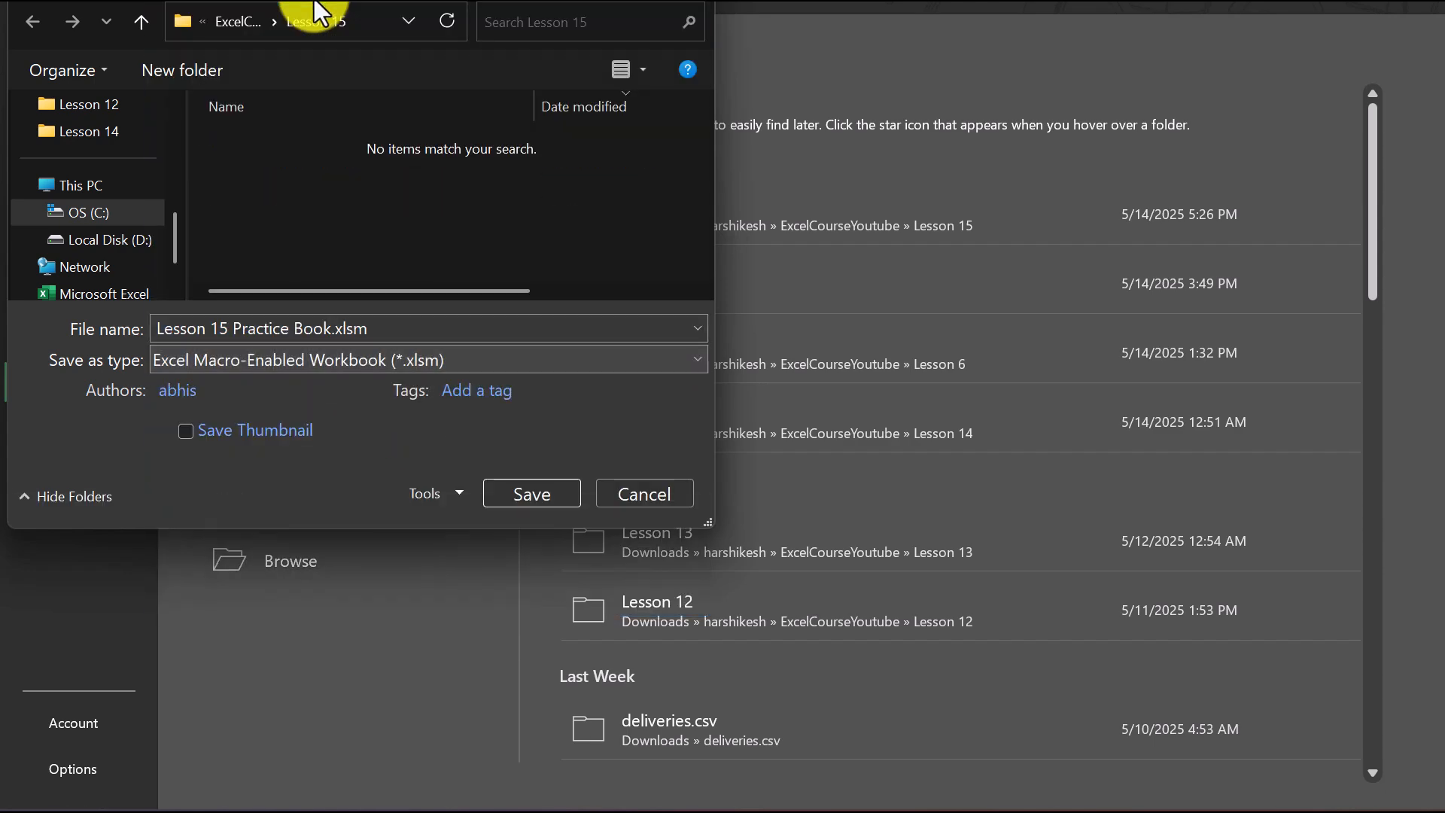
{"action": "left_click", "coordinate": [494, 489]}
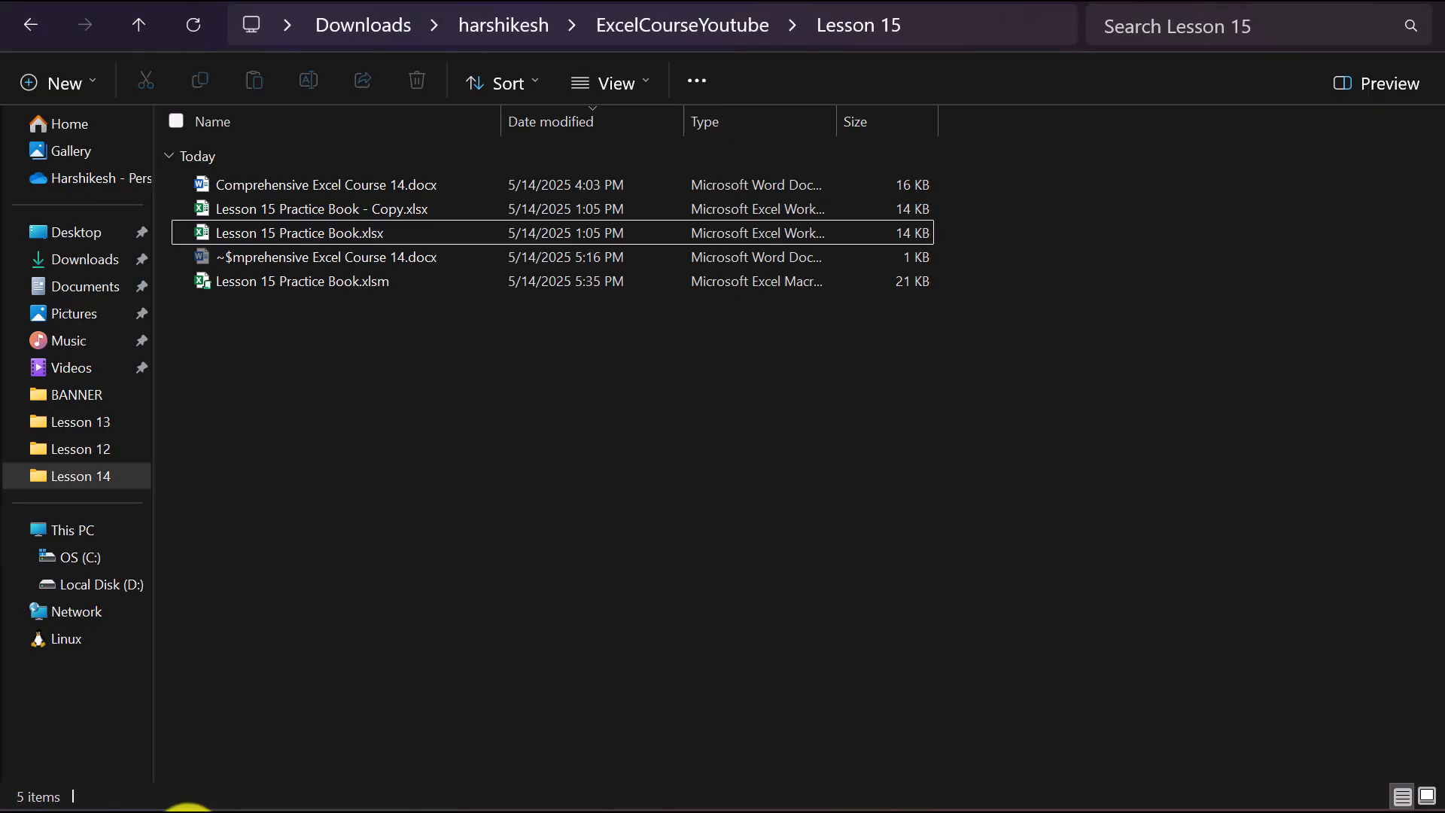
Step: Open Lesson 15 Practice Book.xlsm from File Explorer, enable its macro content in Excel and check the tables and the button
{"action": "left_click", "coordinate": [286, 282]}
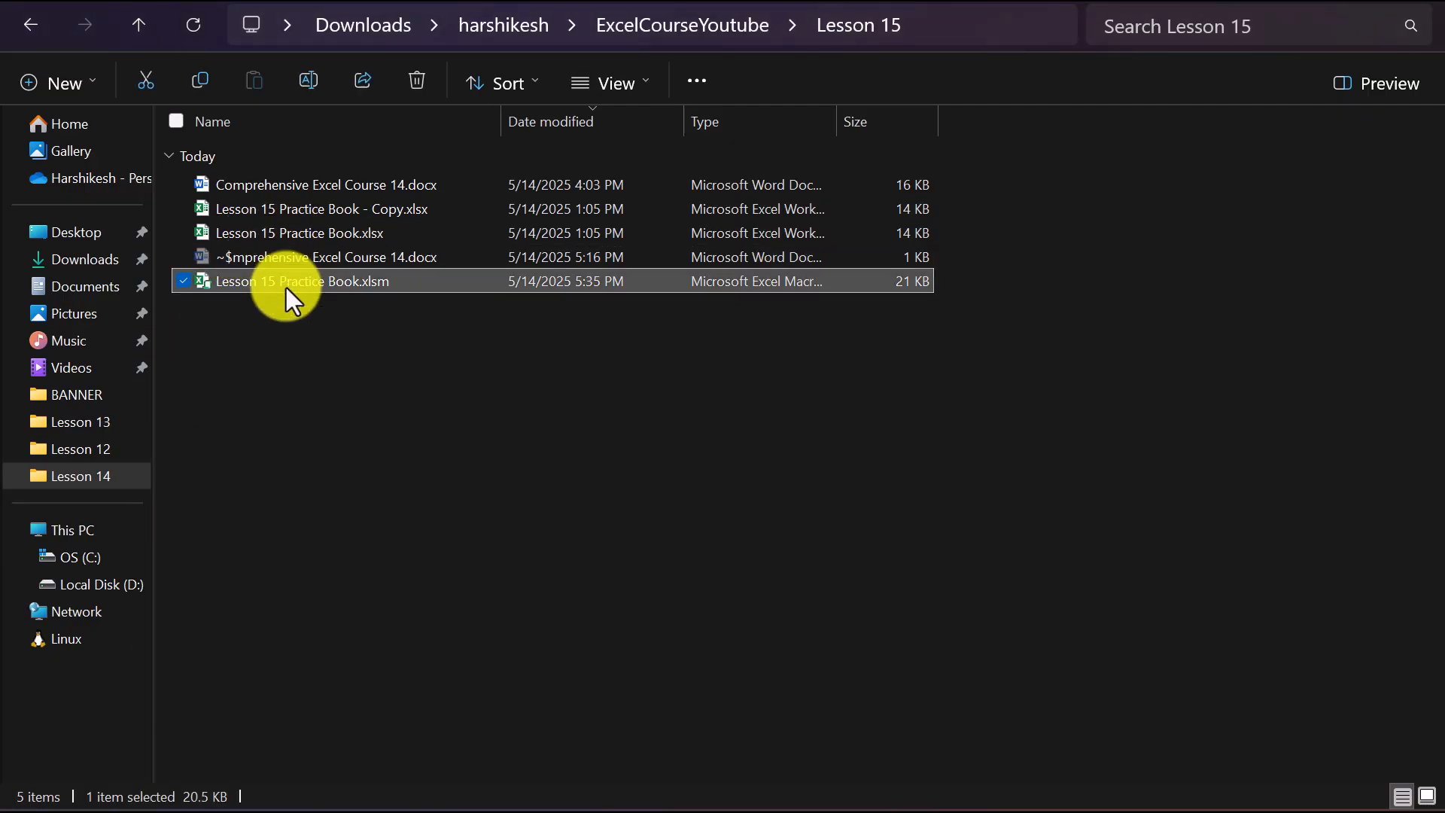
{"action": "double_click", "coordinate": [373, 293]}
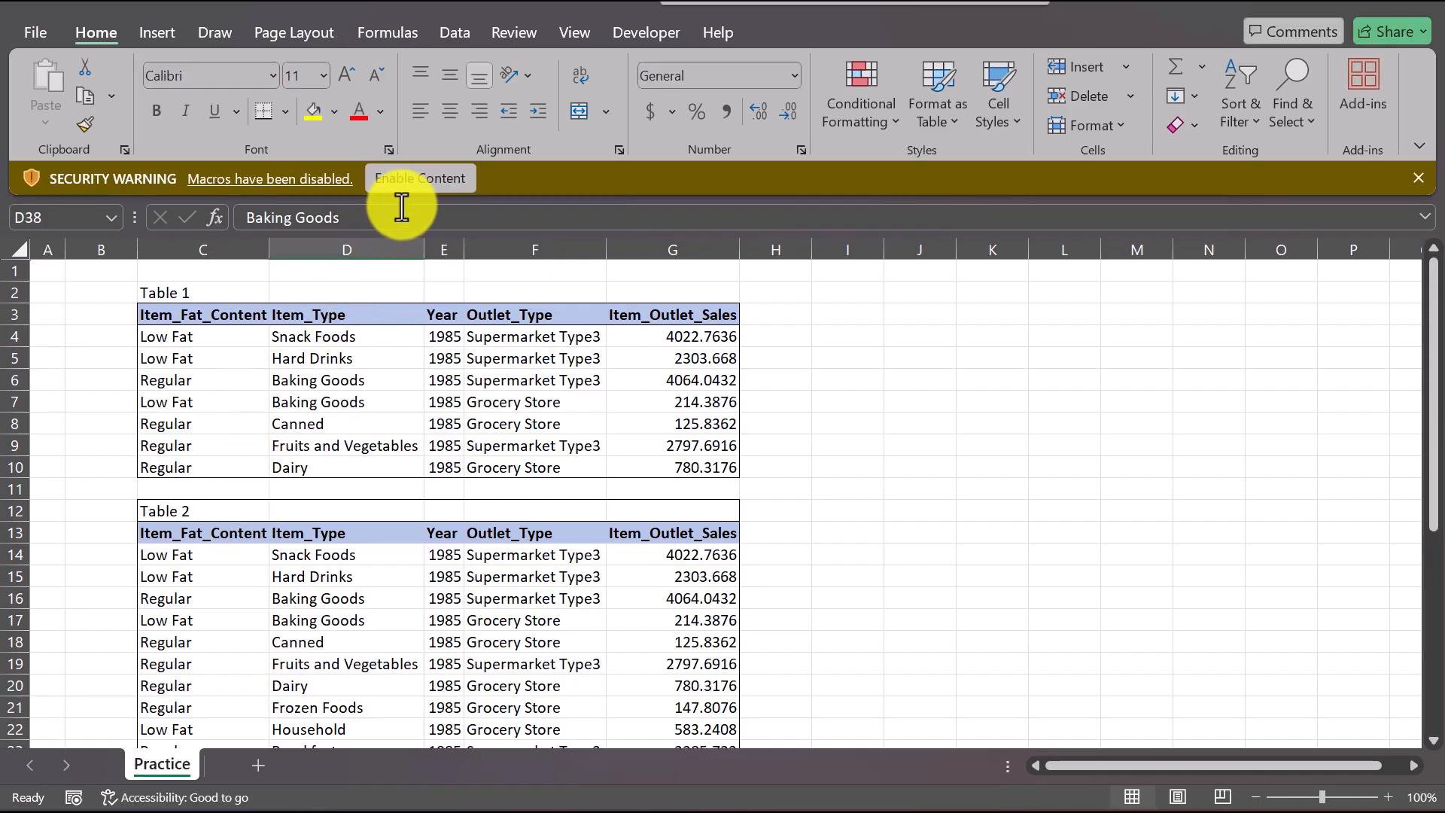
{"action": "left_click", "coordinate": [410, 180]}
{"action": "scroll", "coordinate": [467, 429], "scroll_direction": "down", "scroll_amount": 6}
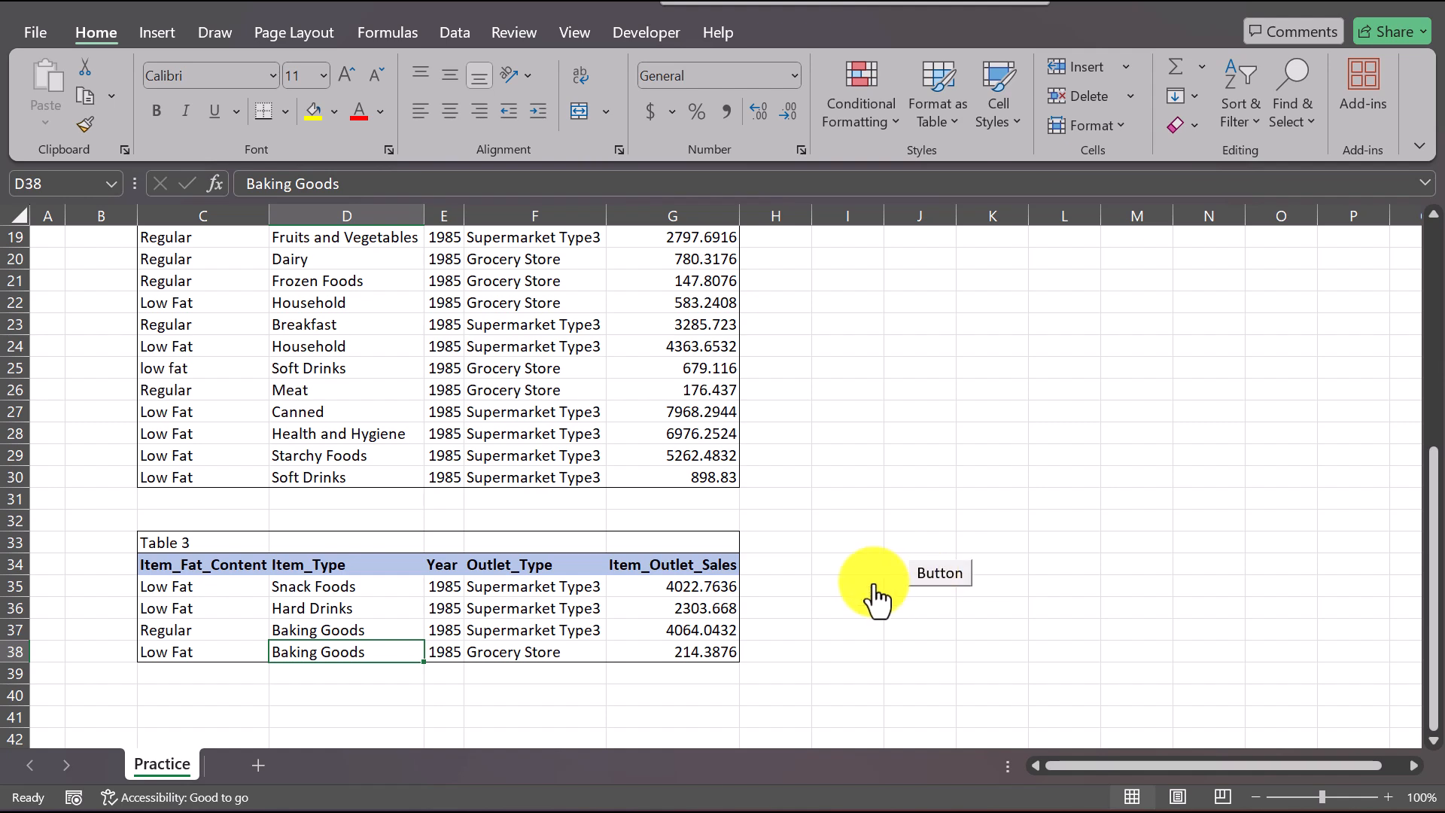
{"action": "scroll", "coordinate": [877, 599], "scroll_direction": "up", "scroll_amount": 6}
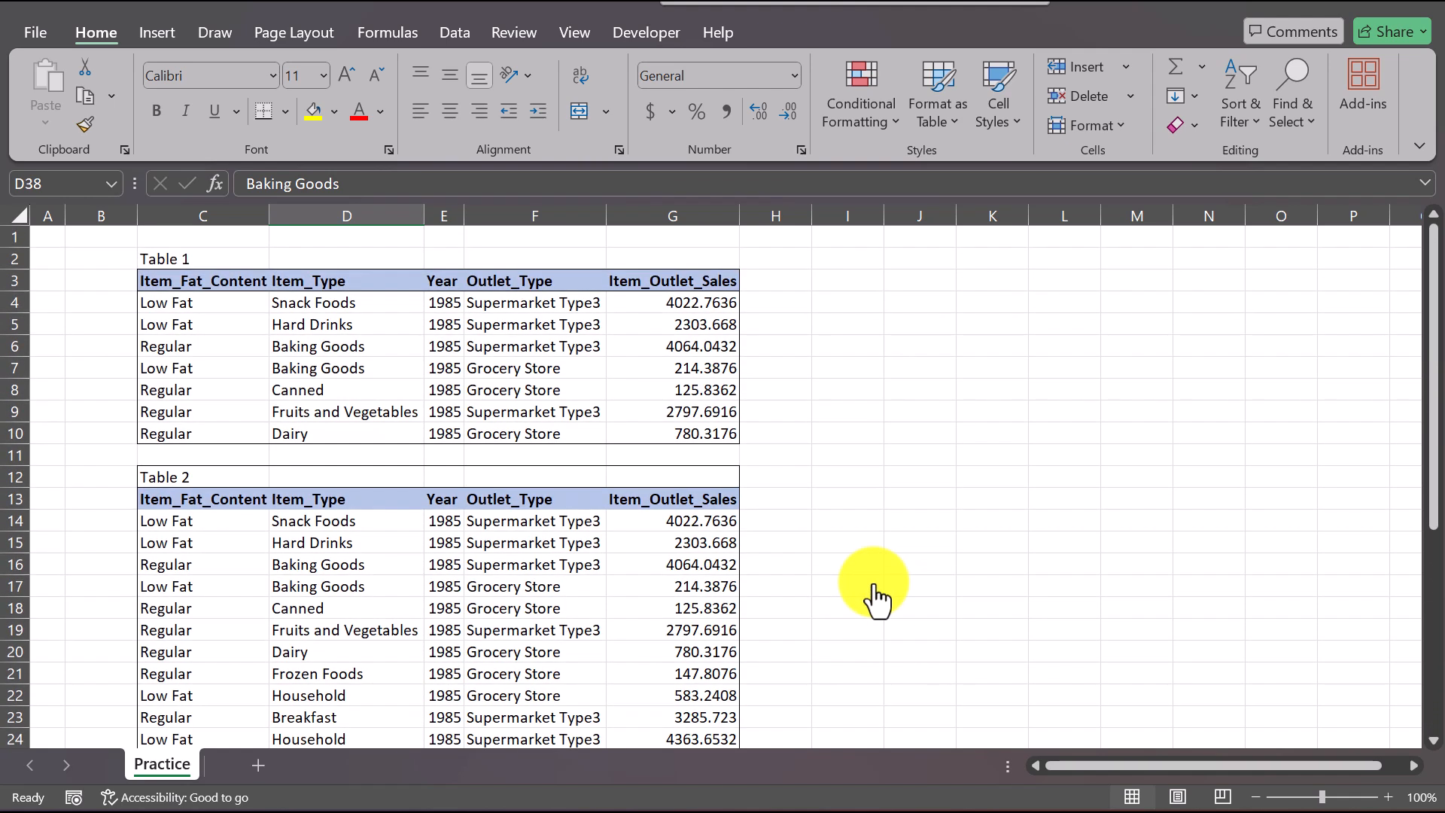